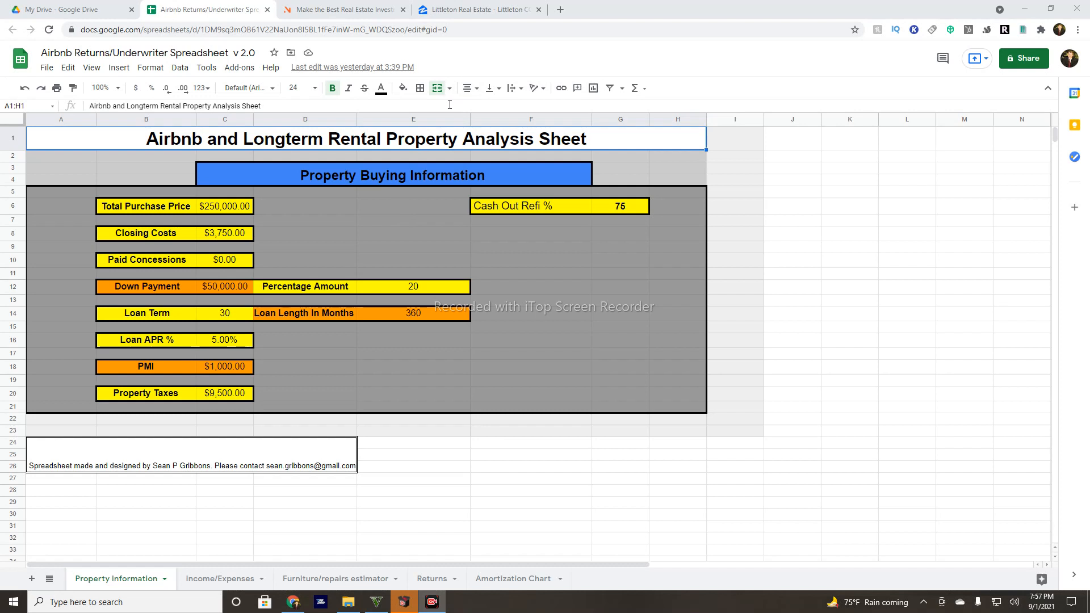
Switch from the analysis sheet to the Zillow search of homes for sale in Littleton, CO.
{"action": "left_click", "coordinate": [486, 7]}
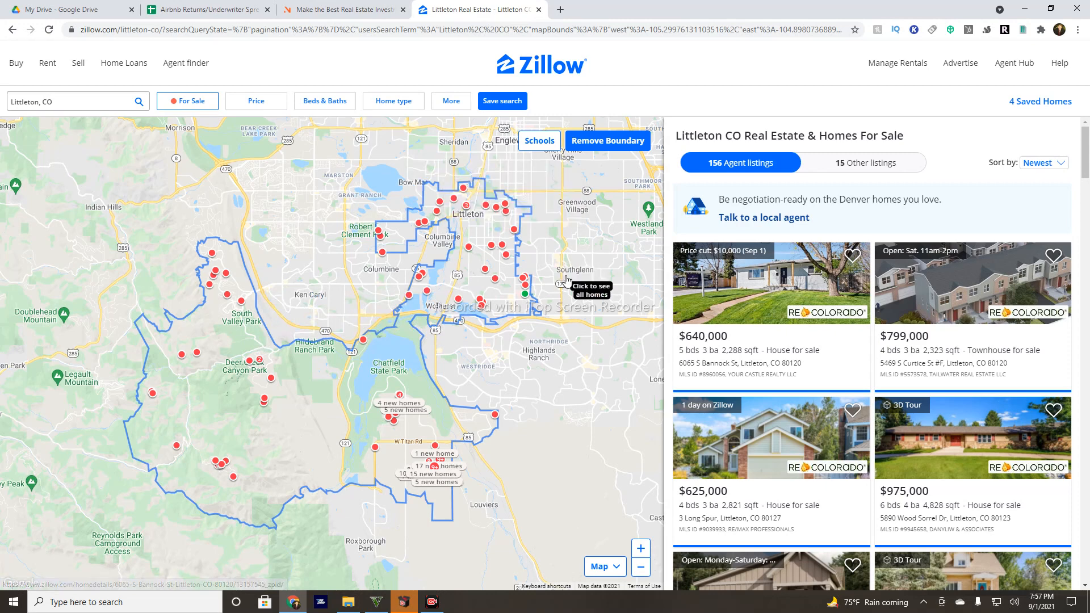
Open the $665,000 4-bed, 3-bath Littleton listing and browse through all its photos.
{"action": "left_click", "coordinate": [525, 295]}
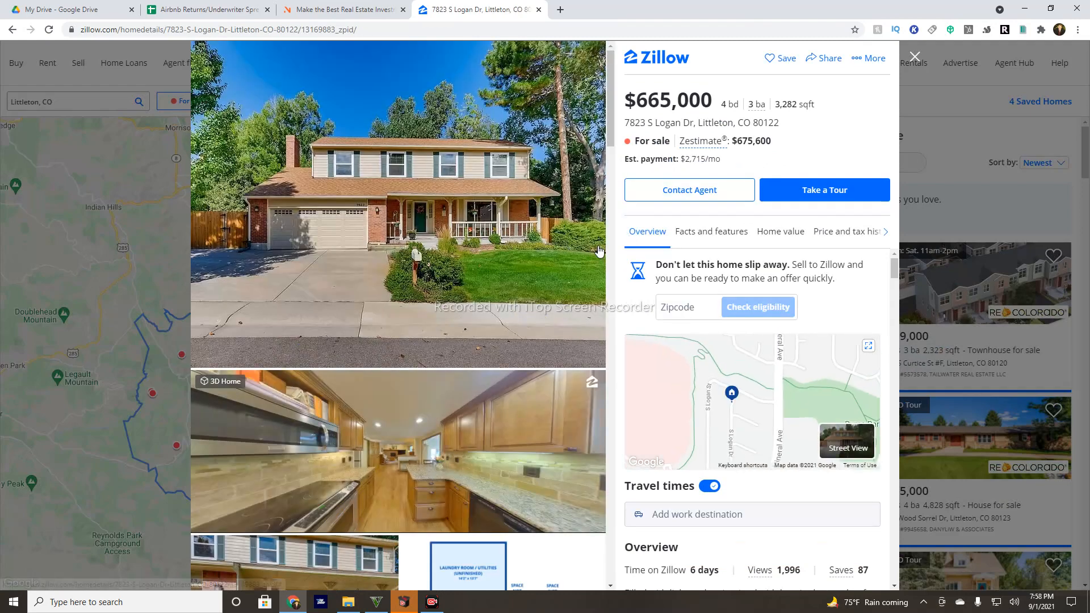
{"action": "scroll", "coordinate": [593, 230], "scroll_direction": "down", "scroll_amount": 4}
{"action": "scroll", "coordinate": [593, 229], "scroll_direction": "down", "scroll_amount": 8}
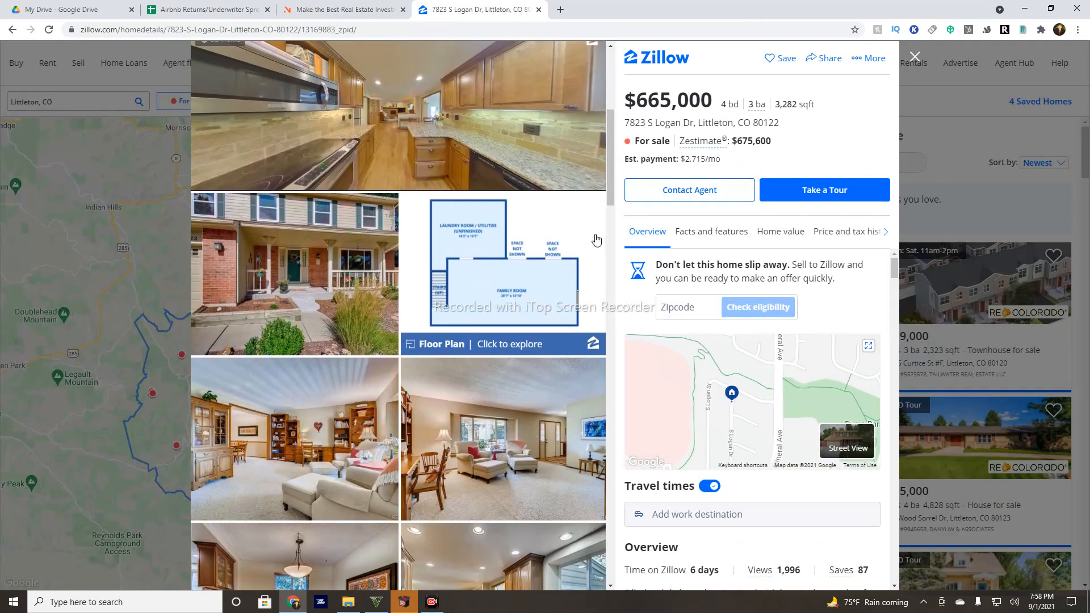
{"action": "scroll", "coordinate": [591, 238], "scroll_direction": "down", "scroll_amount": 9}
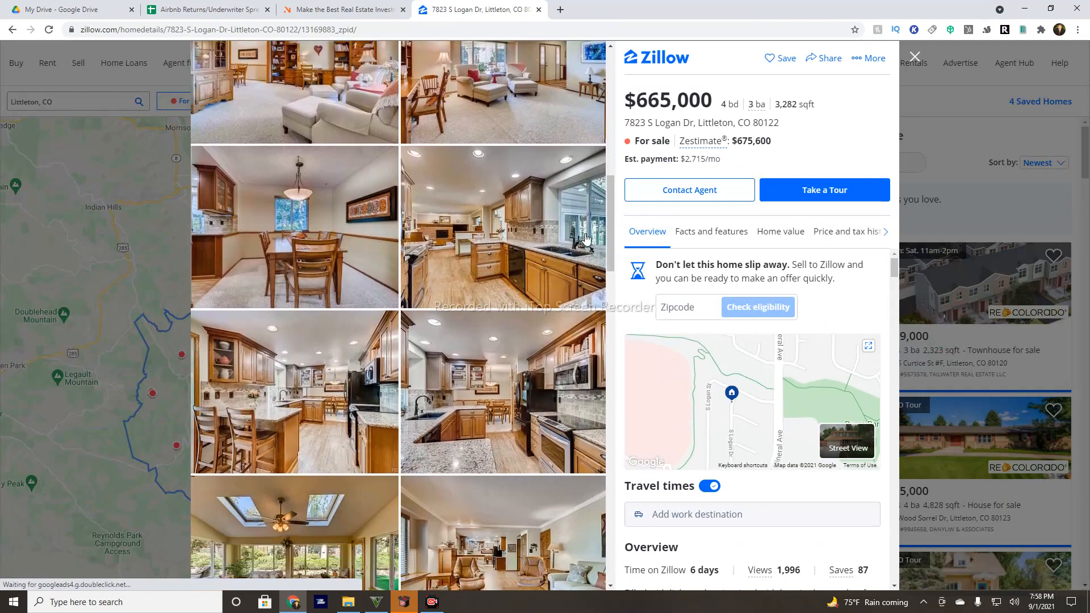
{"action": "scroll", "coordinate": [559, 239], "scroll_direction": "down", "scroll_amount": 10}
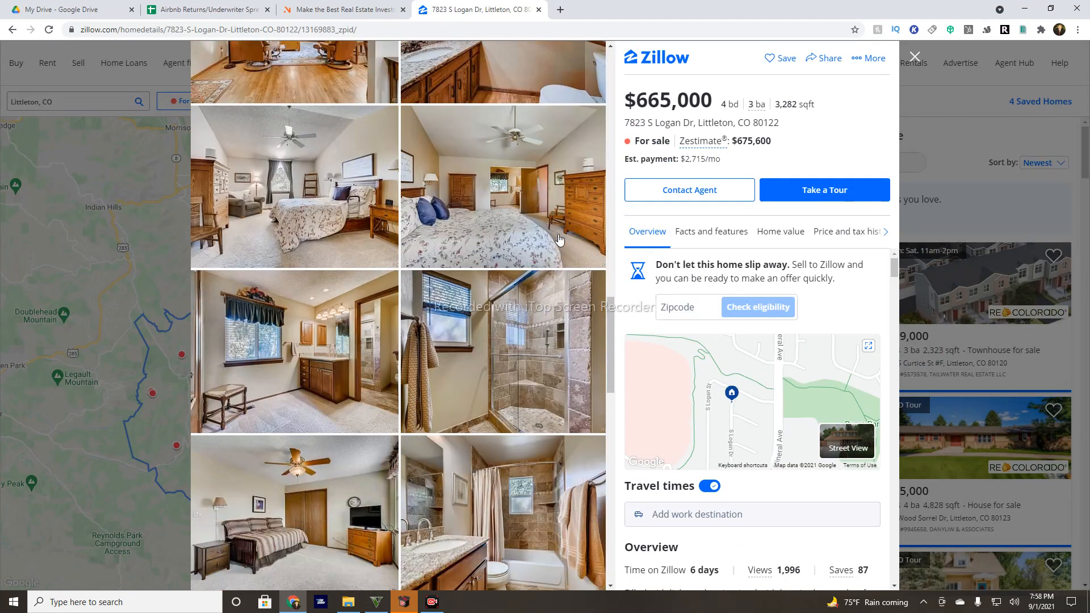
{"action": "scroll", "coordinate": [549, 223], "scroll_direction": "down", "scroll_amount": 8}
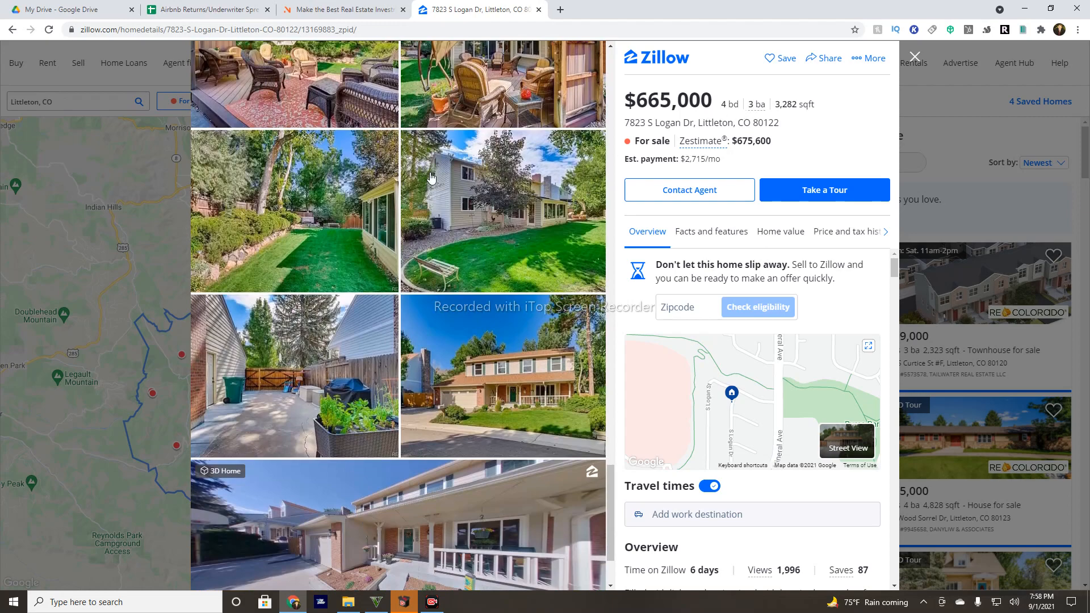
{"action": "scroll", "coordinate": [434, 178], "scroll_direction": "down", "scroll_amount": 2}
{"action": "scroll", "coordinate": [428, 332], "scroll_direction": "up", "scroll_amount": 5}
{"action": "scroll", "coordinate": [427, 332], "scroll_direction": "up", "scroll_amount": 15}
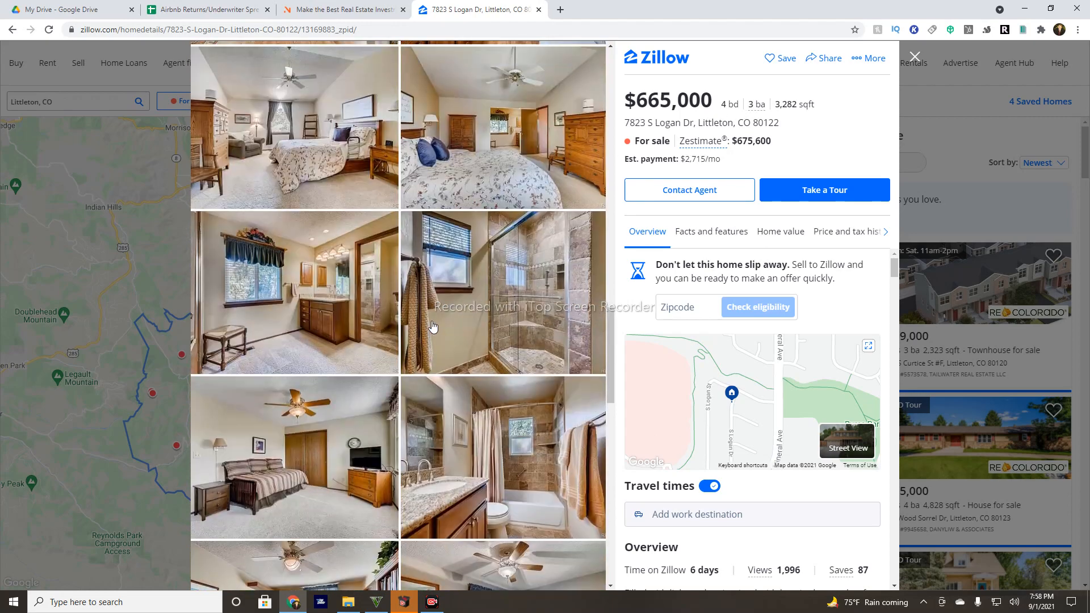
{"action": "scroll", "coordinate": [436, 320], "scroll_direction": "up", "scroll_amount": 1}
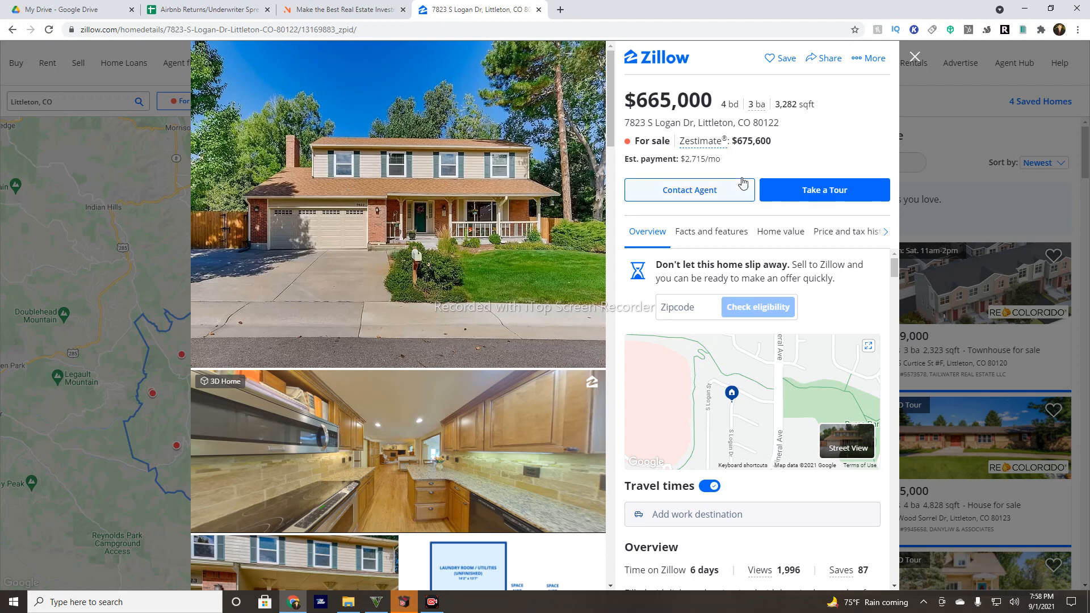
Enter the listing's street address in AirDNA's Rentalizer and choose the Littleton match.
{"action": "left_click", "coordinate": [328, 6]}
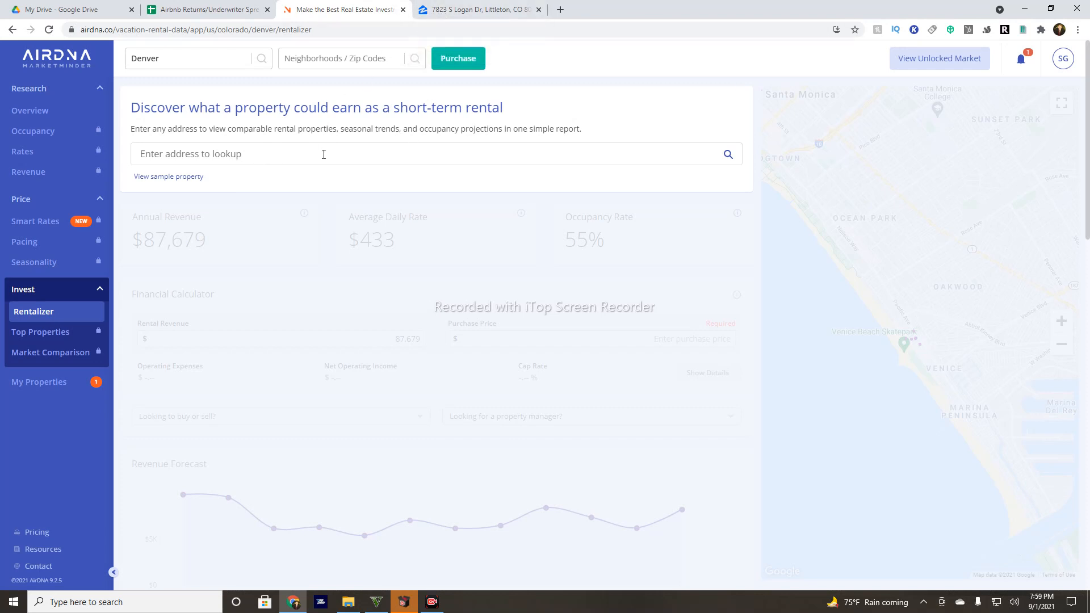
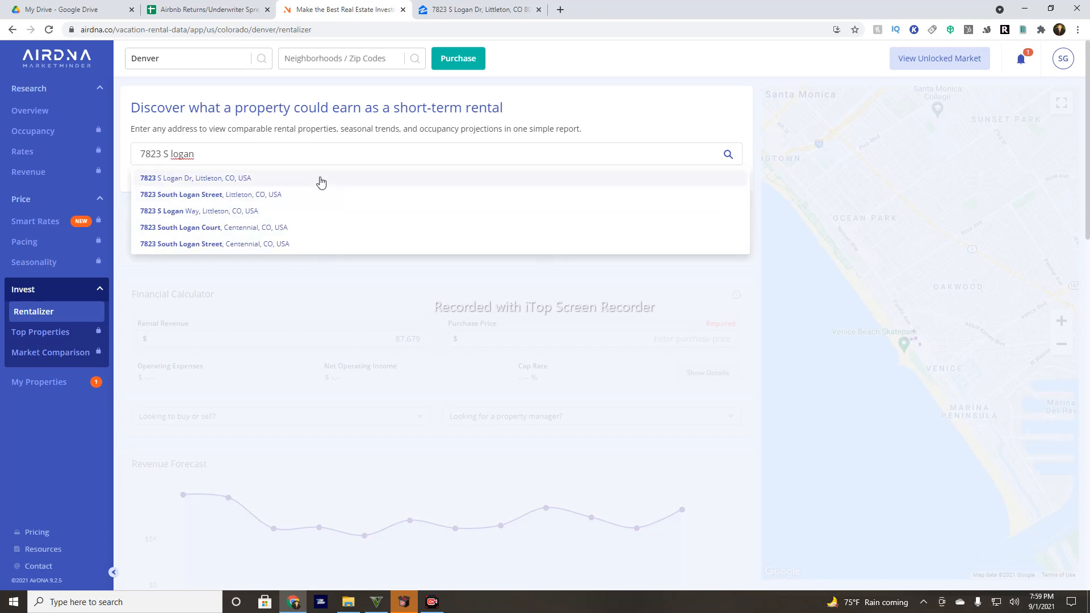
{"action": "left_click", "coordinate": [321, 179]}
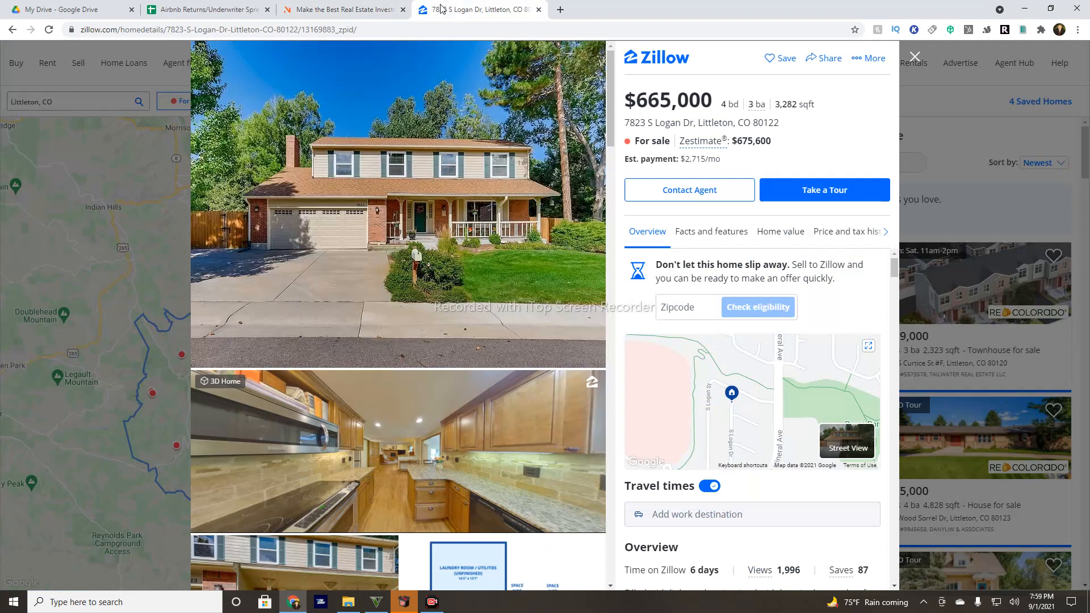
Check the listing's bed, bath and square-footage figures on Zillow.
{"action": "left_click", "coordinate": [443, 9]}
{"action": "left_click_drag", "start_coordinate": [721, 106], "coordinate": [800, 106]}
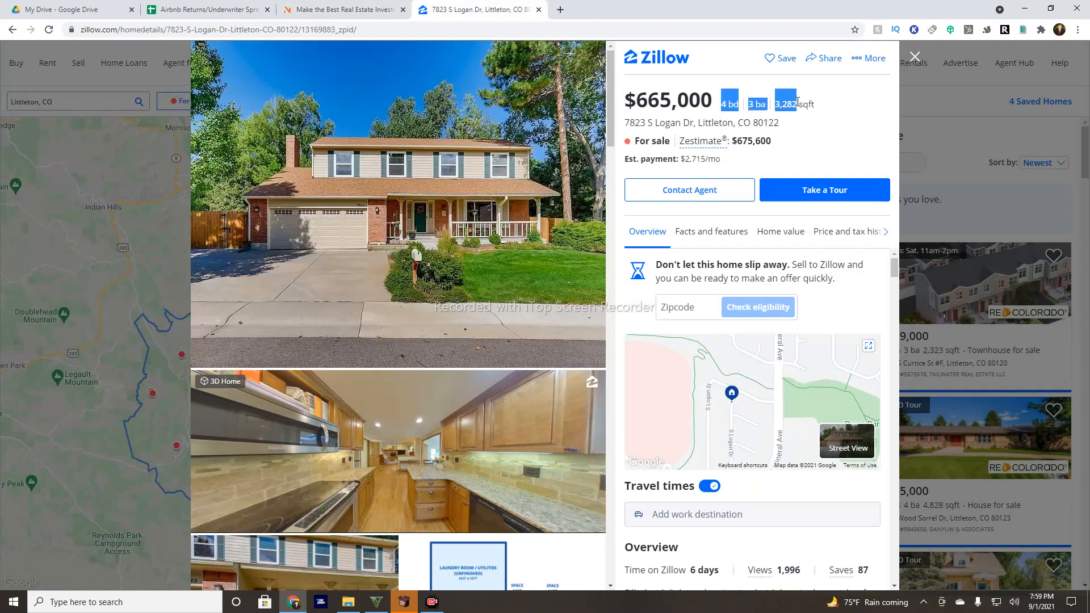
{"action": "left_click", "coordinate": [347, 9]}
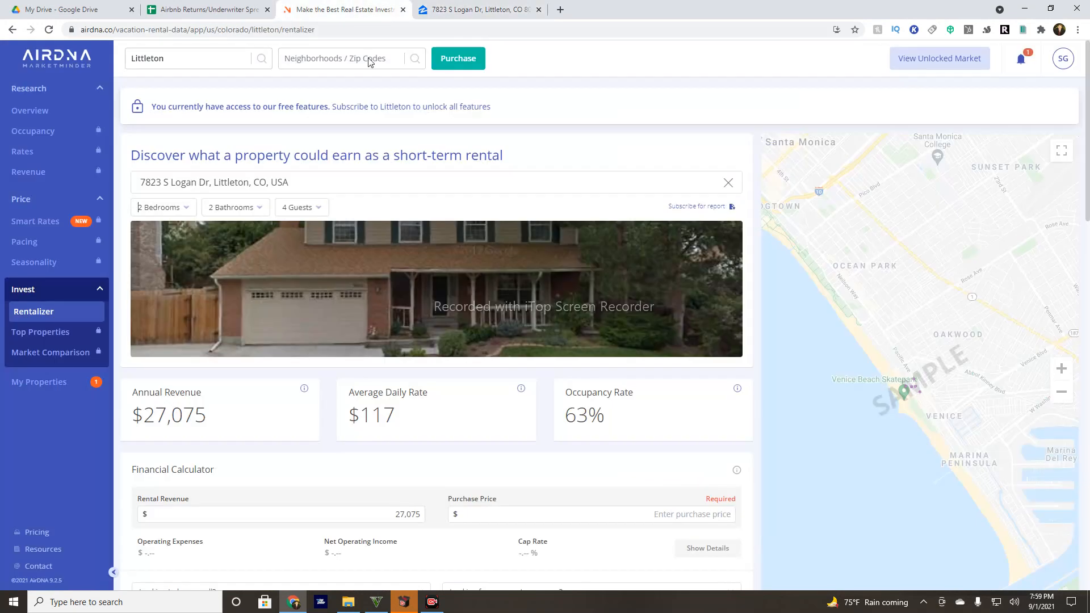
Set AirDNA's filters to 4 bedrooms, 3 bathrooms and 8 guests, then update the estimate.
{"action": "left_click", "coordinate": [190, 209]}
{"action": "left_click", "coordinate": [151, 312]}
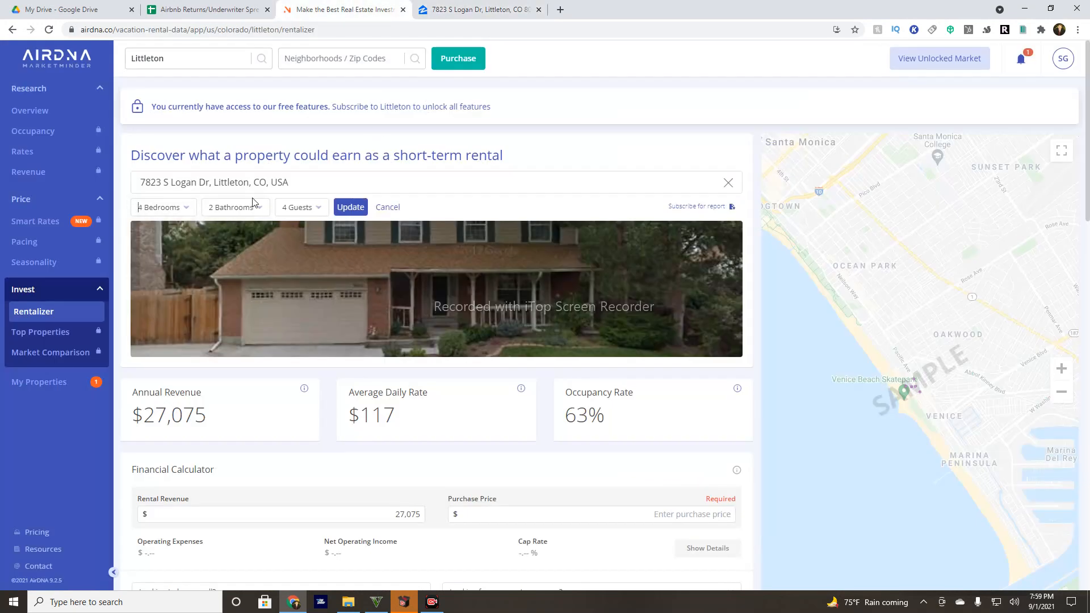
{"action": "left_click", "coordinate": [253, 207]}
{"action": "left_click", "coordinate": [233, 307]}
{"action": "left_click", "coordinate": [304, 214]}
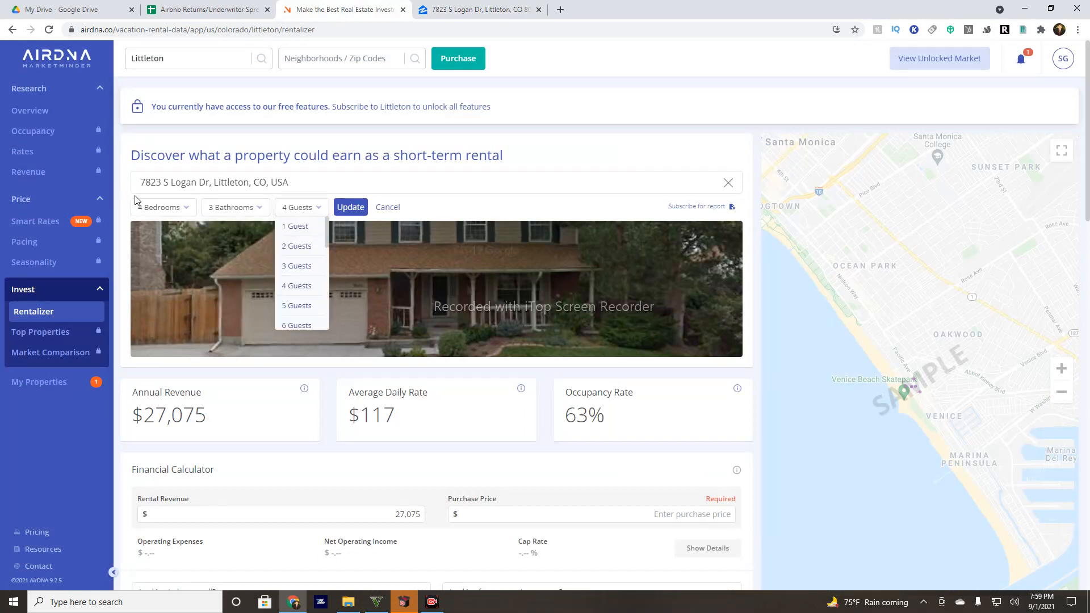
{"action": "scroll", "coordinate": [307, 263], "scroll_direction": "down", "scroll_amount": 1}
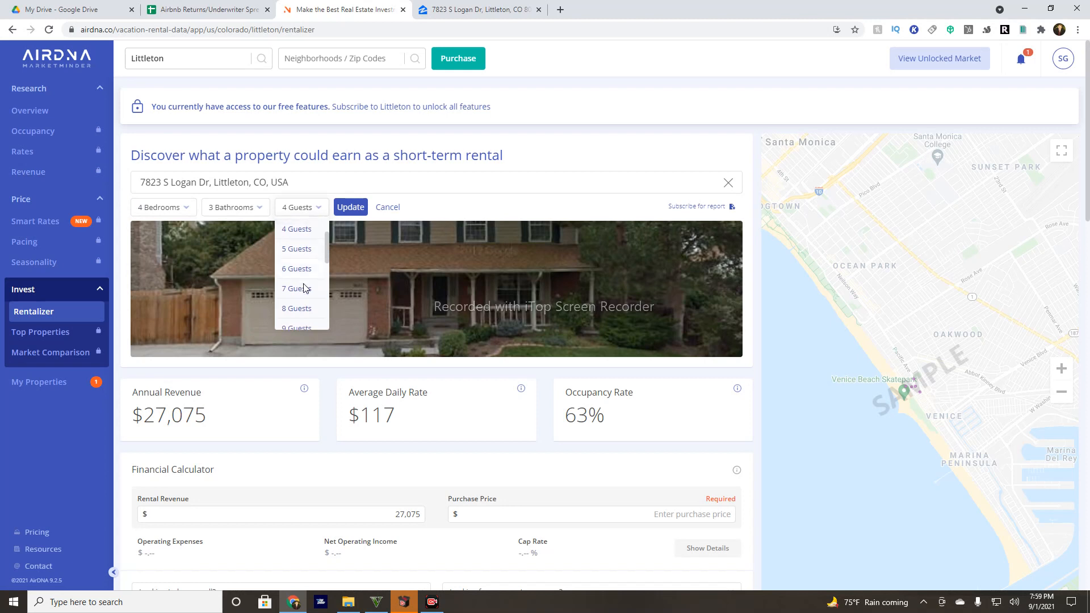
{"action": "left_click", "coordinate": [307, 309]}
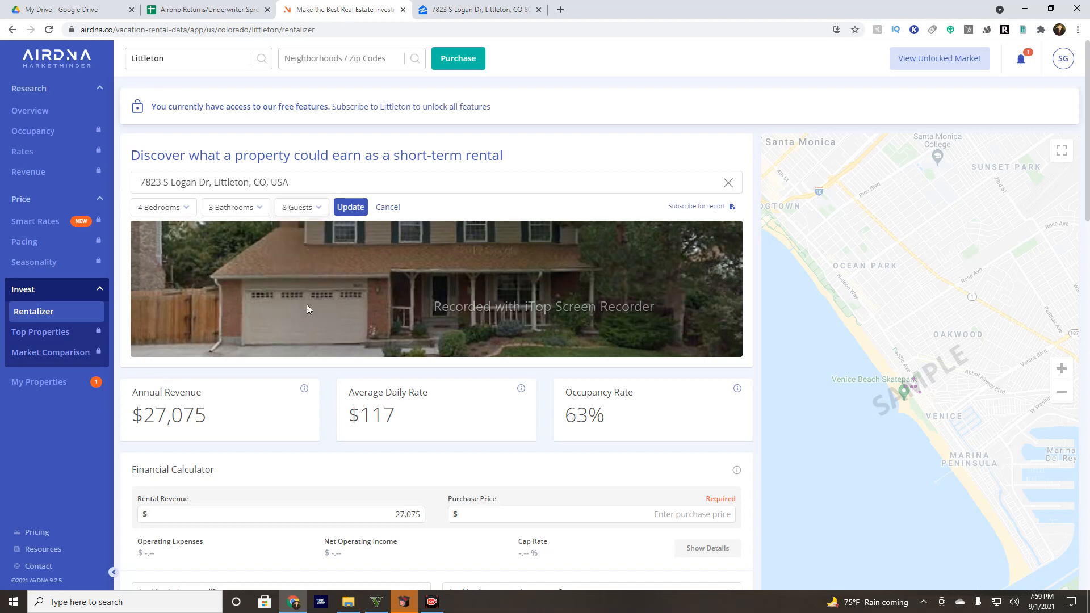
{"action": "left_click", "coordinate": [350, 208]}
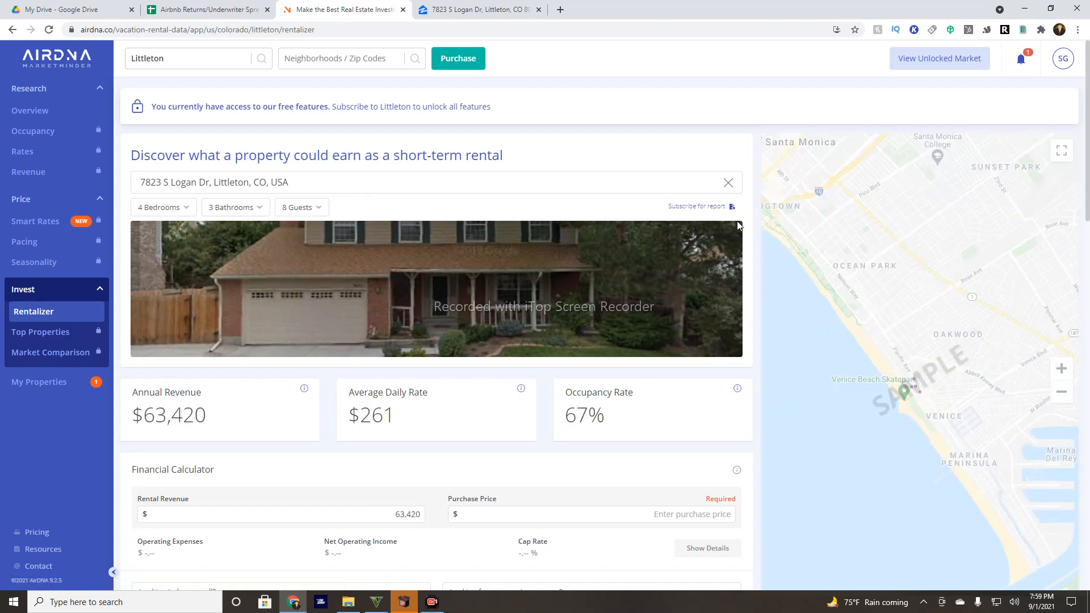
{"action": "scroll", "coordinate": [329, 480], "scroll_direction": "down", "scroll_amount": 2}
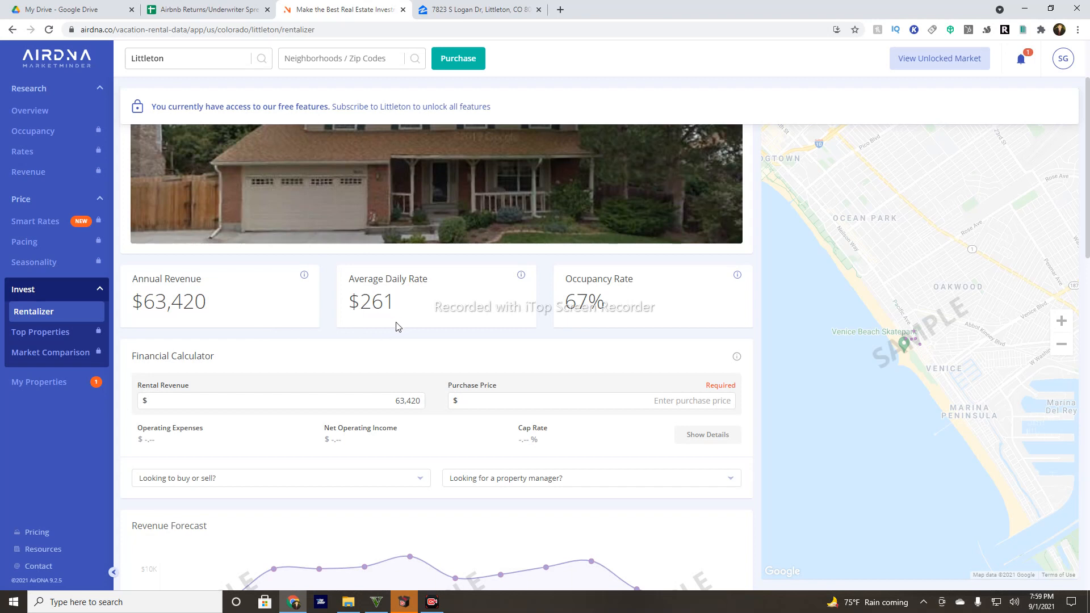
{"action": "scroll", "coordinate": [396, 326], "scroll_direction": "up", "scroll_amount": 2}
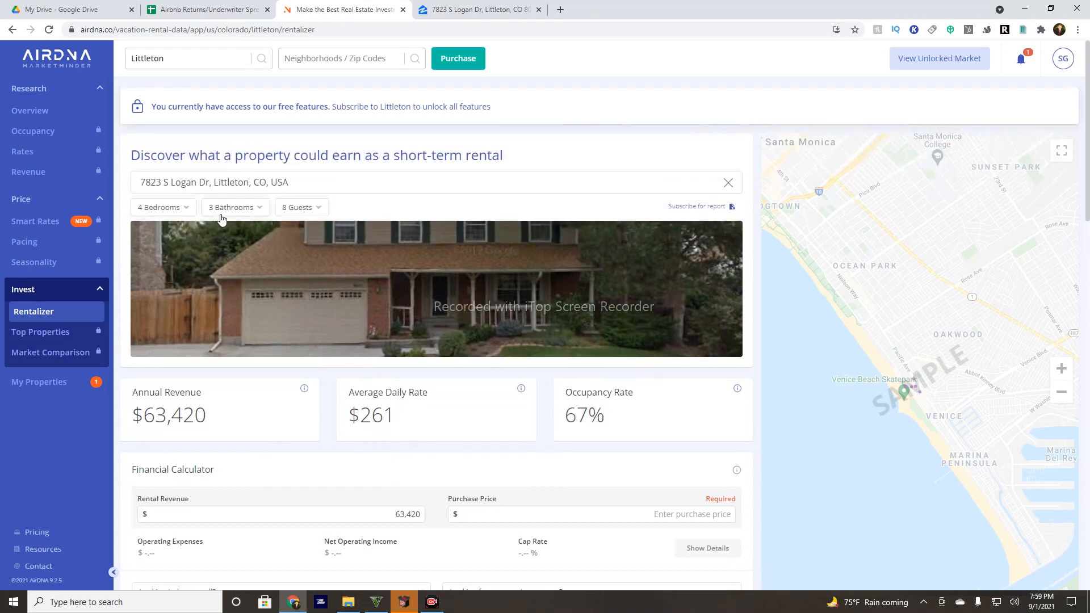
{"action": "right_click", "coordinate": [291, 223]}
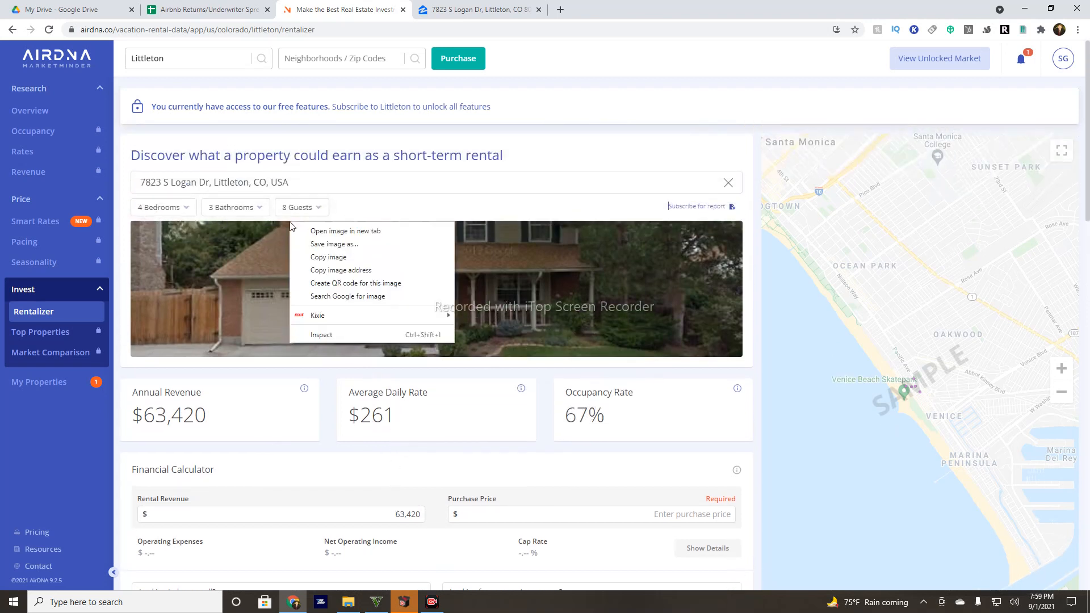
{"action": "left_click", "coordinate": [393, 211]}
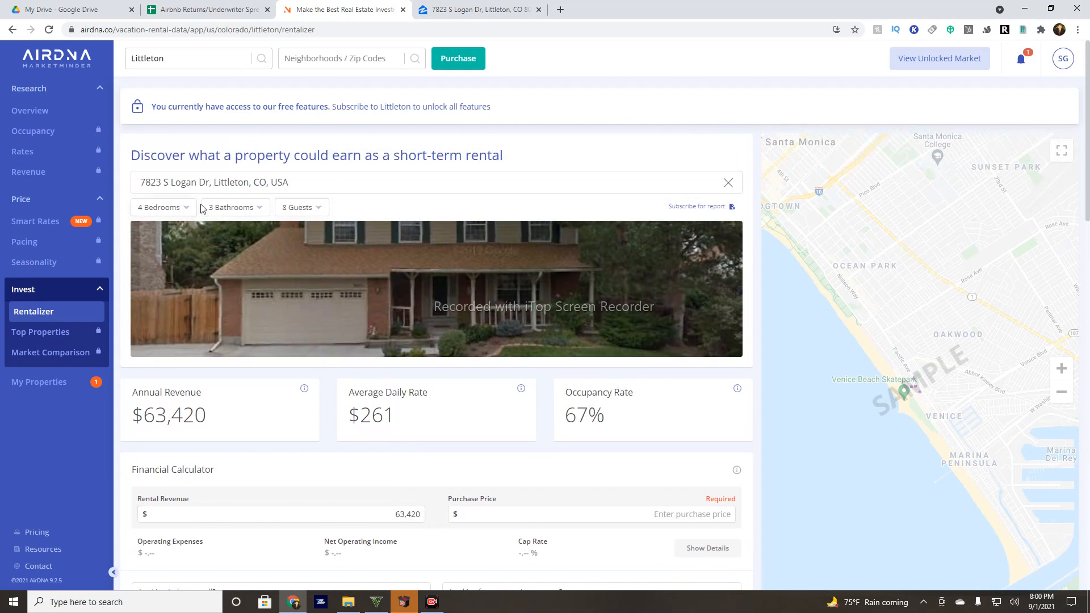
{"action": "scroll", "coordinate": [255, 341], "scroll_direction": "down", "scroll_amount": 2}
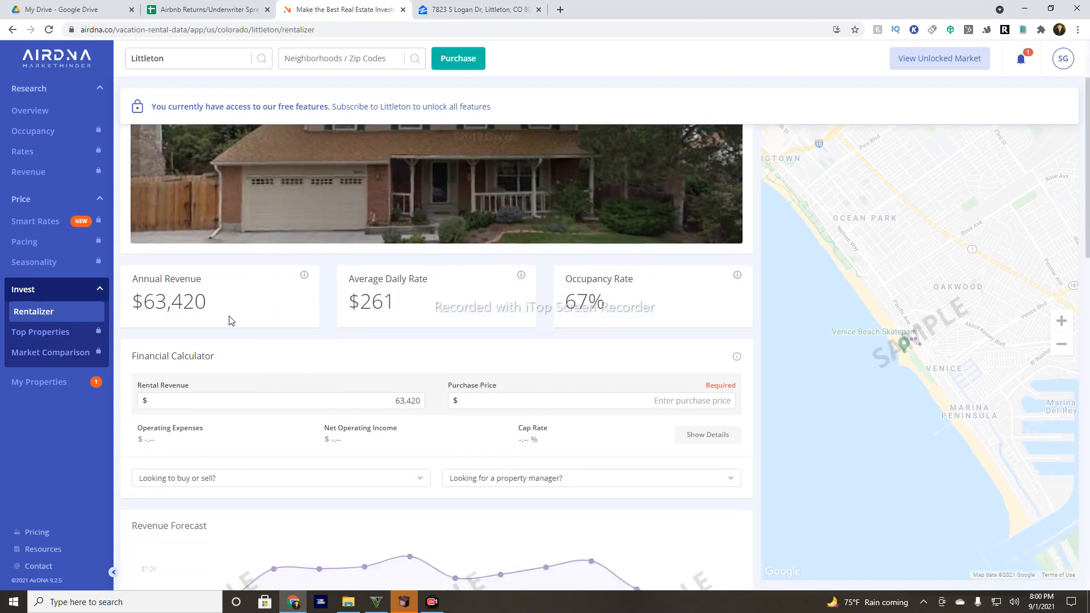
{"action": "left_click_drag", "start_coordinate": [208, 301], "coordinate": [143, 301]}
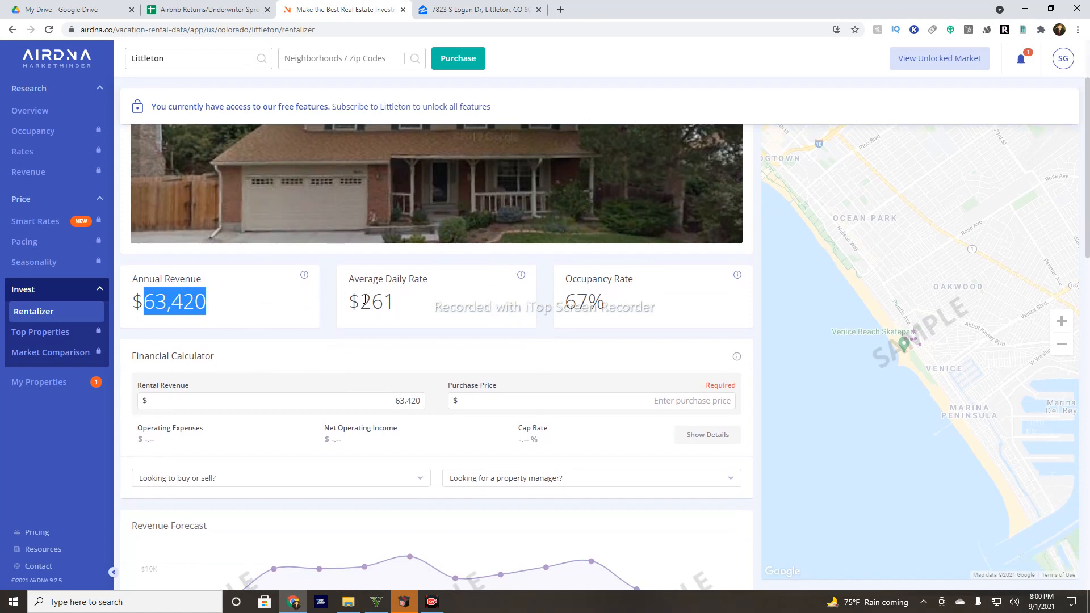
{"action": "left_click_drag", "start_coordinate": [360, 301], "coordinate": [440, 299]}
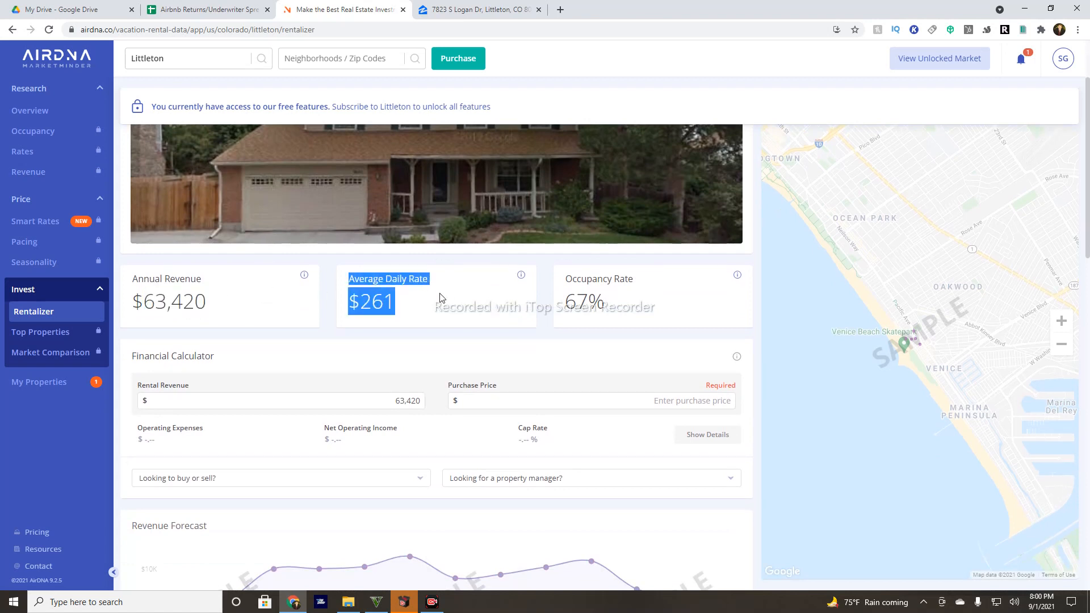
{"action": "left_click", "coordinate": [458, 316]}
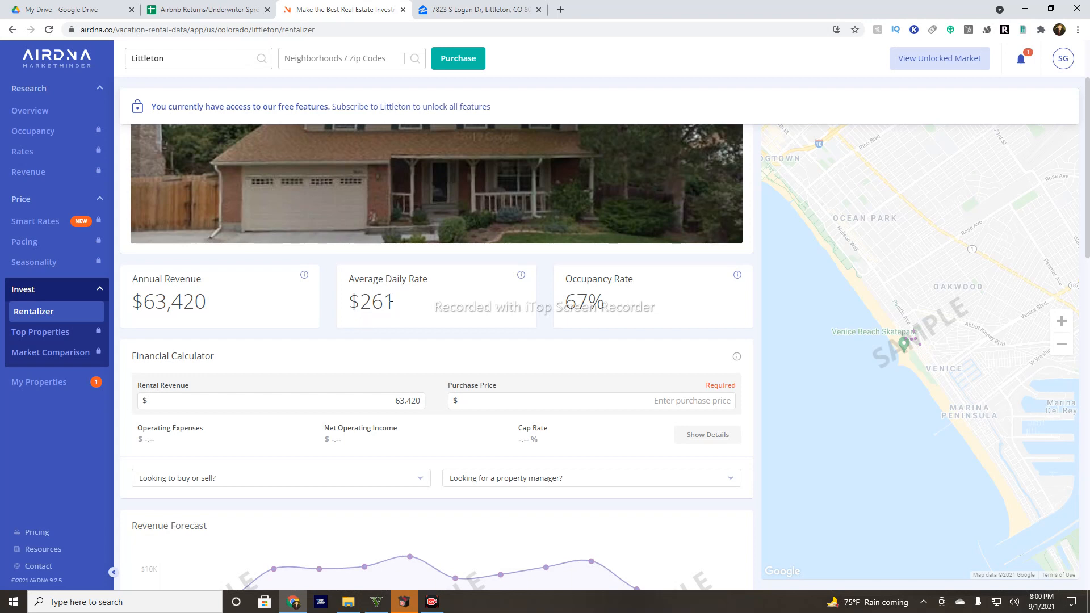
Note AirDNA's $261 average daily rate and 67% occupancy, then return to the spreadsheet.
{"action": "left_click_drag", "start_coordinate": [394, 303], "coordinate": [358, 305]}
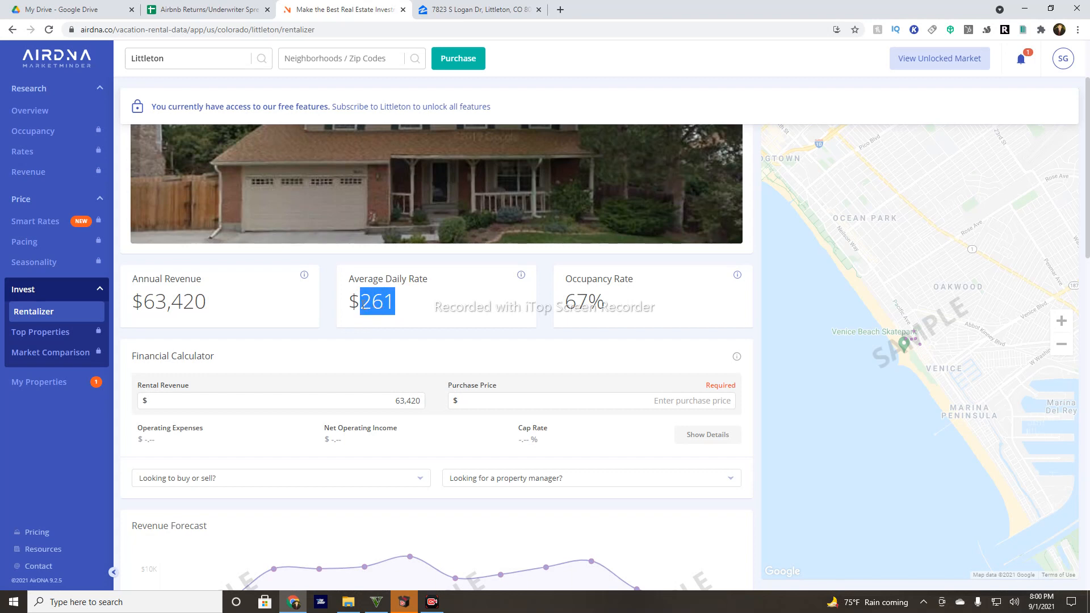
{"action": "left_click_drag", "start_coordinate": [399, 306], "coordinate": [365, 306]}
{"action": "left_click", "coordinate": [399, 305]}
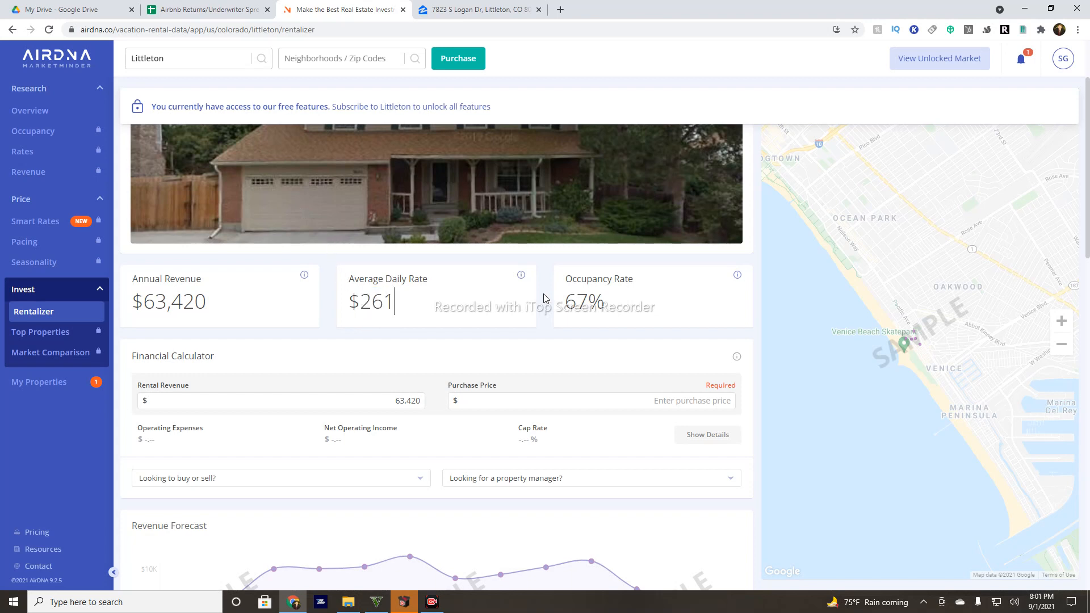
{"action": "left_click_drag", "start_coordinate": [609, 301], "coordinate": [557, 307]}
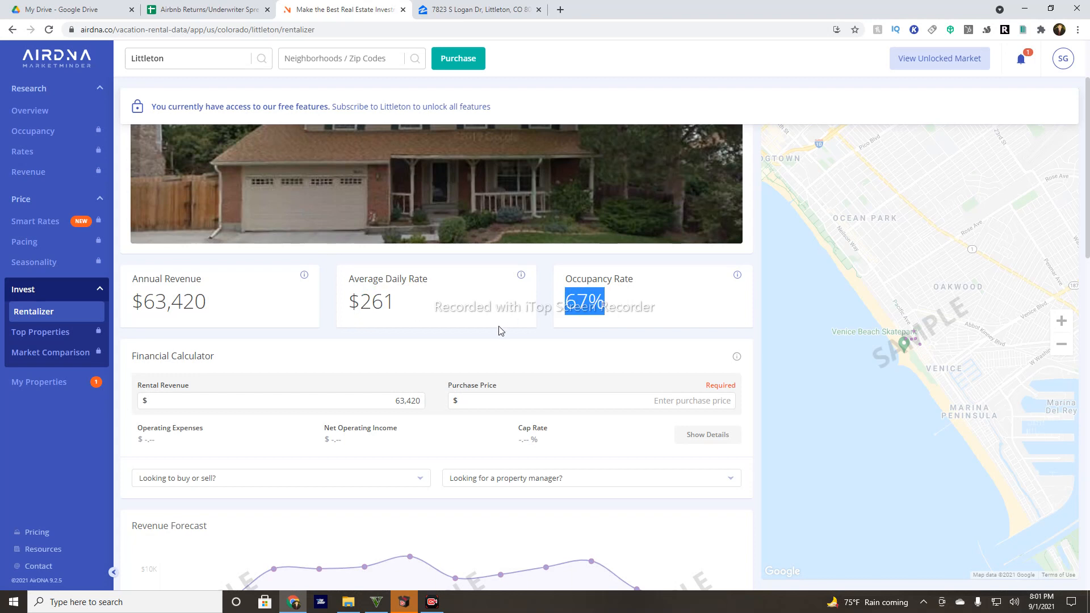
{"action": "scroll", "coordinate": [499, 333], "scroll_direction": "down", "scroll_amount": 2}
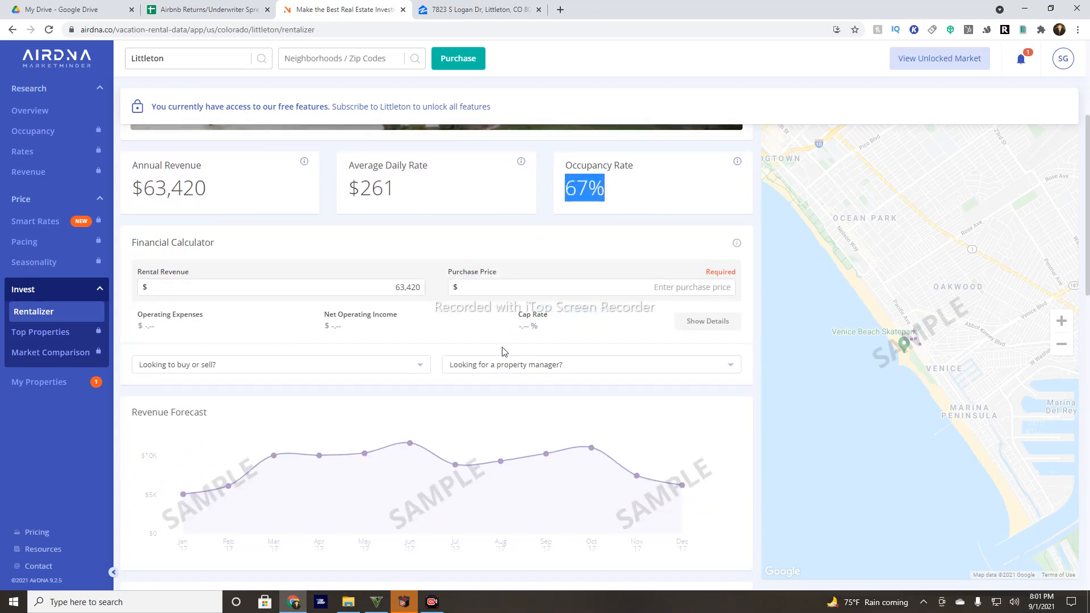
{"action": "scroll", "coordinate": [502, 346], "scroll_direction": "up", "scroll_amount": 4}
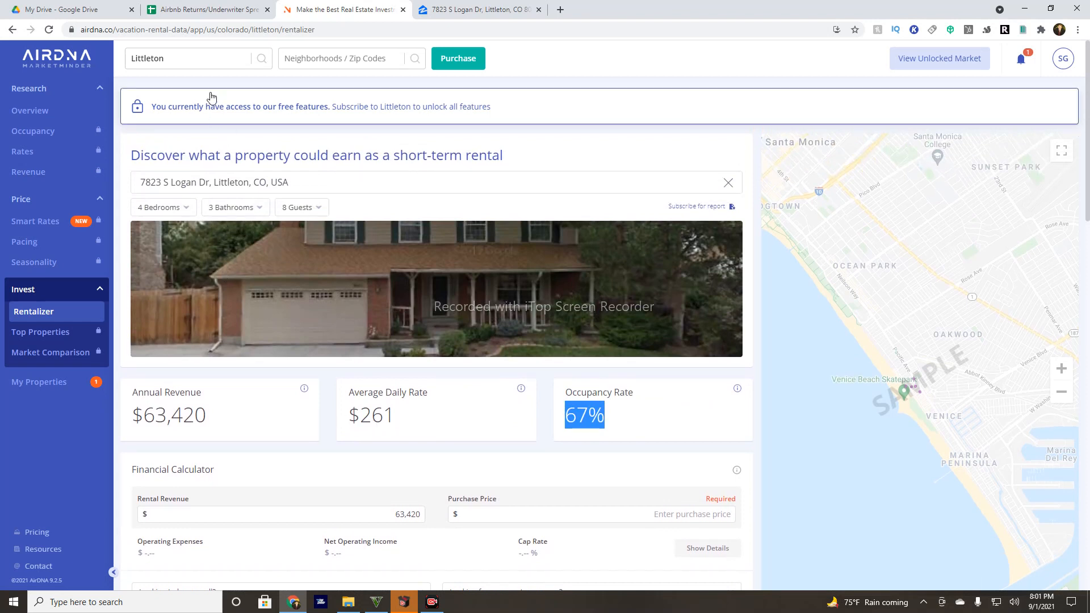
{"action": "left_click", "coordinate": [186, 7]}
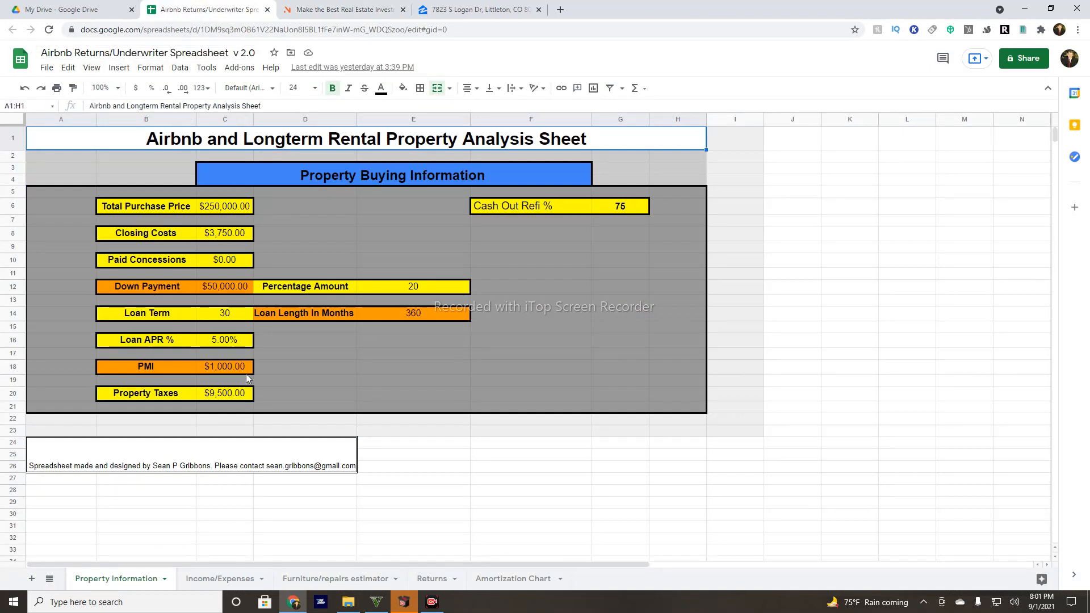
Enter $675,000 as the Total Purchase Price after checking the Zillow listing price.
{"action": "left_click", "coordinate": [230, 208]}
{"action": "right_click", "coordinate": [229, 209]}
{"action": "left_click", "coordinate": [217, 212]}
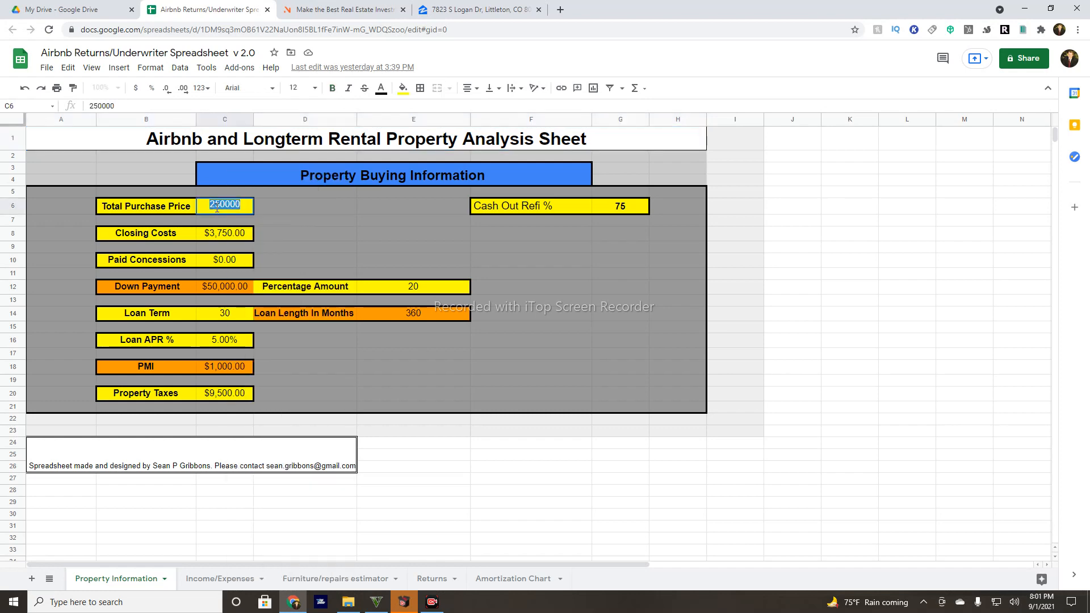
{"action": "left_click", "coordinate": [488, 10]}
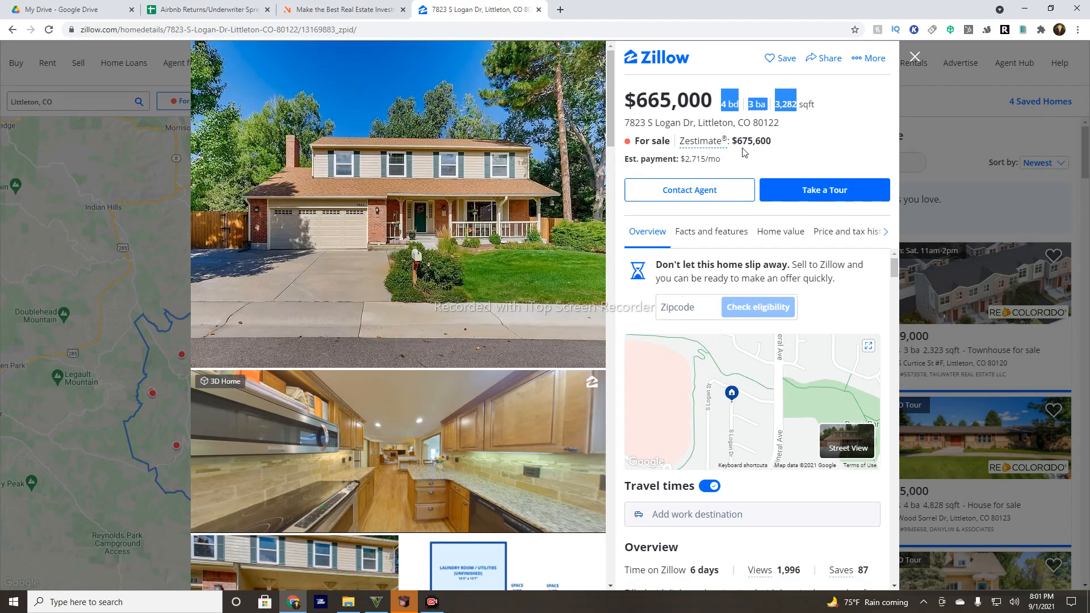
{"action": "left_click", "coordinate": [194, 12]}
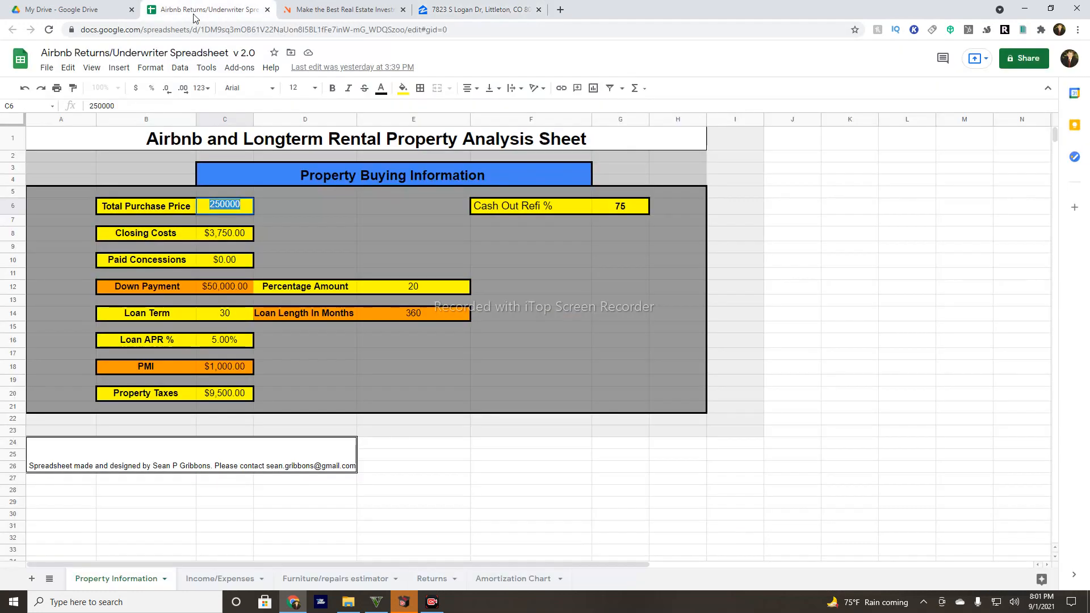
{"action": "type", "text": "675000"}
{"action": "left_click", "coordinate": [210, 238]}
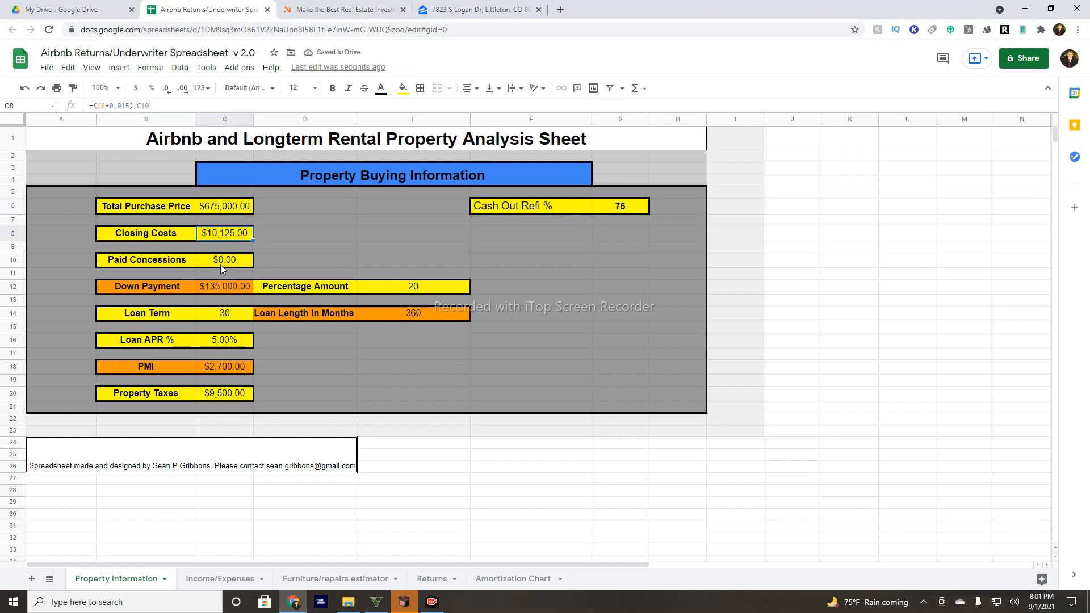
Review concessions and down payment, then try a 15-year loan term before keeping 30 years.
{"action": "left_click", "coordinate": [221, 266]}
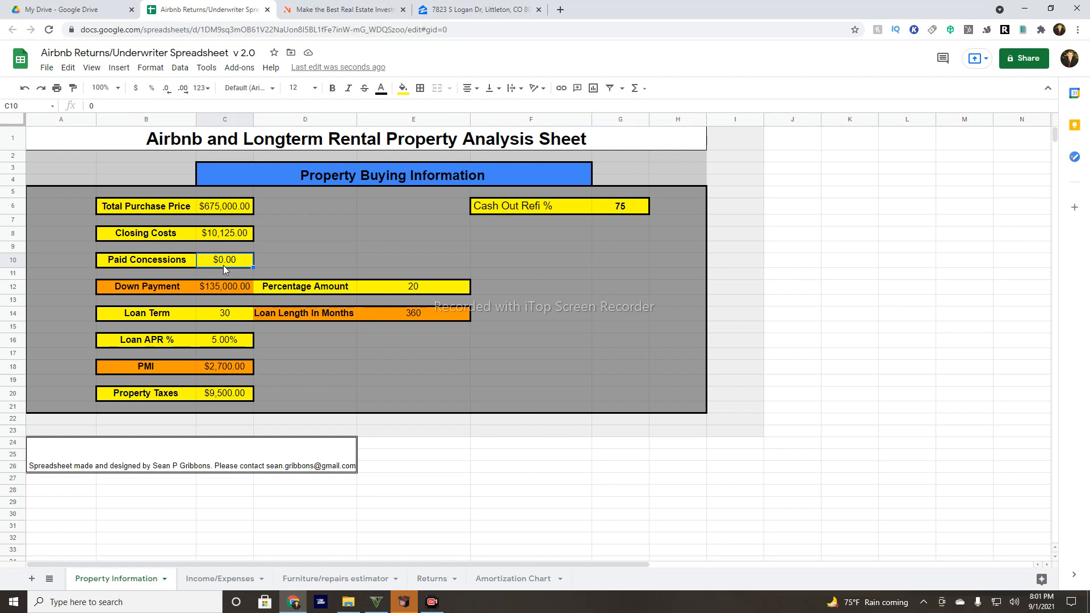
{"action": "left_click", "coordinate": [413, 292]}
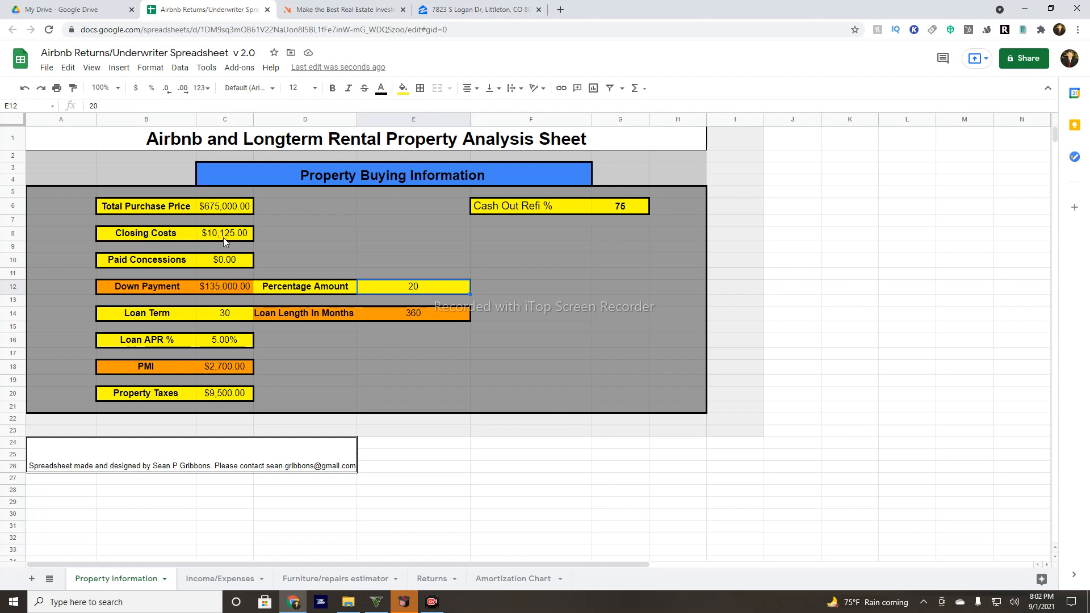
{"action": "left_click", "coordinate": [232, 315]}
{"action": "double_click", "coordinate": [232, 314]}
{"action": "double_click", "coordinate": [232, 315]}
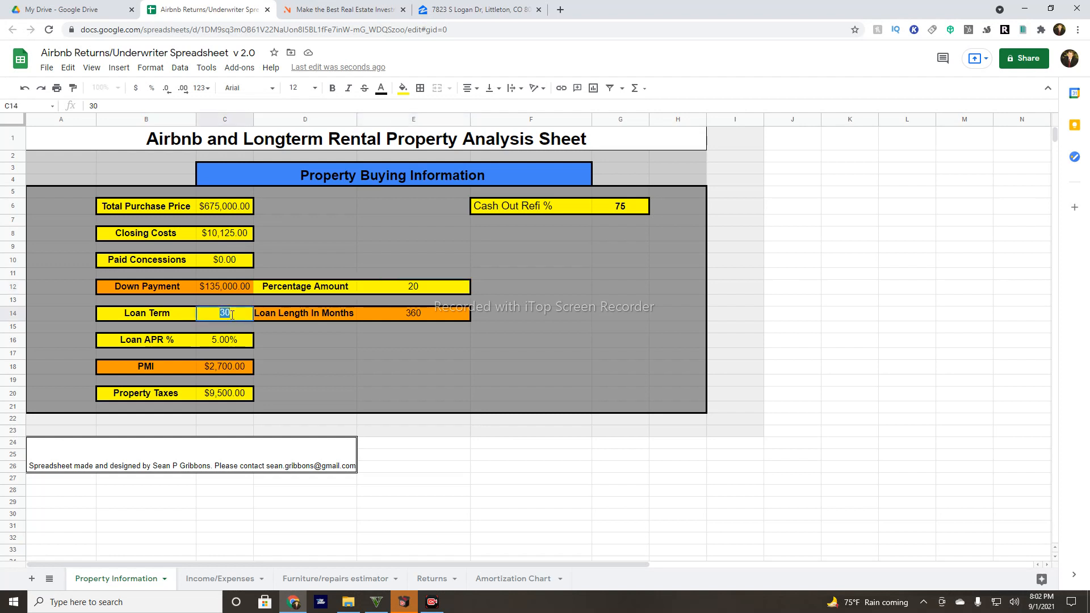
{"action": "type", "text": "15"}
{"action": "left_click", "coordinate": [276, 238]}
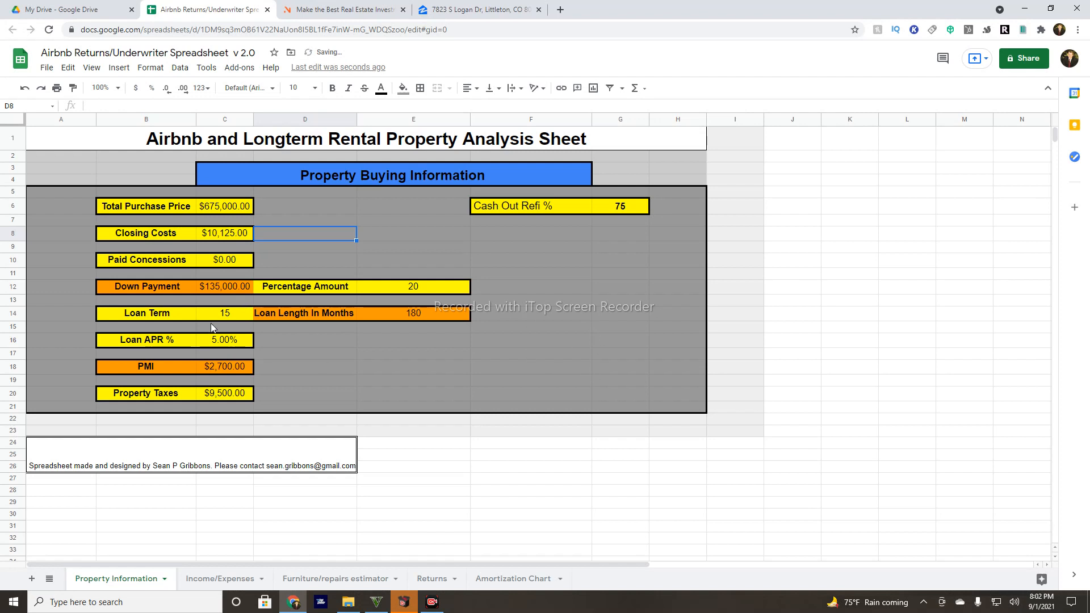
{"action": "left_click", "coordinate": [221, 314]}
{"action": "type", "text": "30"}
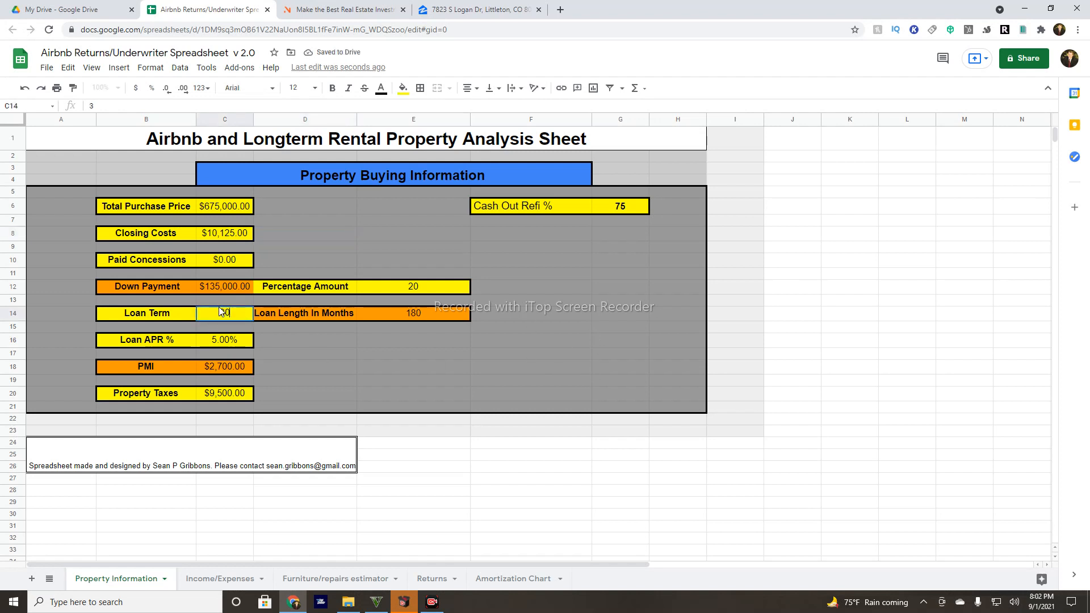
{"action": "left_click", "coordinate": [293, 366]}
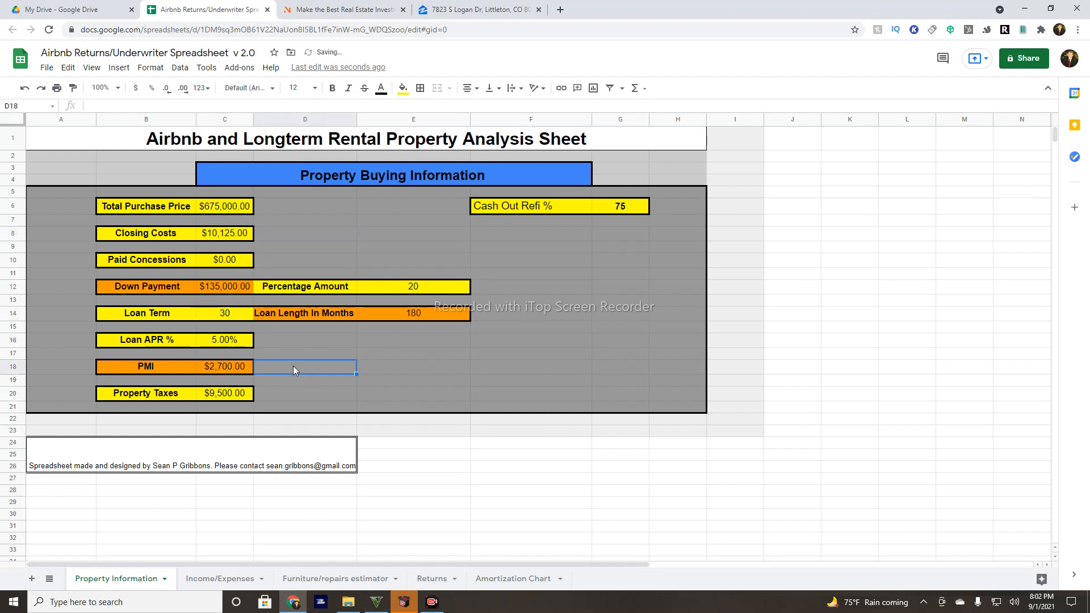
Change the Loan APR to 3.25% and go back to the Zillow listing.
{"action": "right_click", "coordinate": [228, 341]}
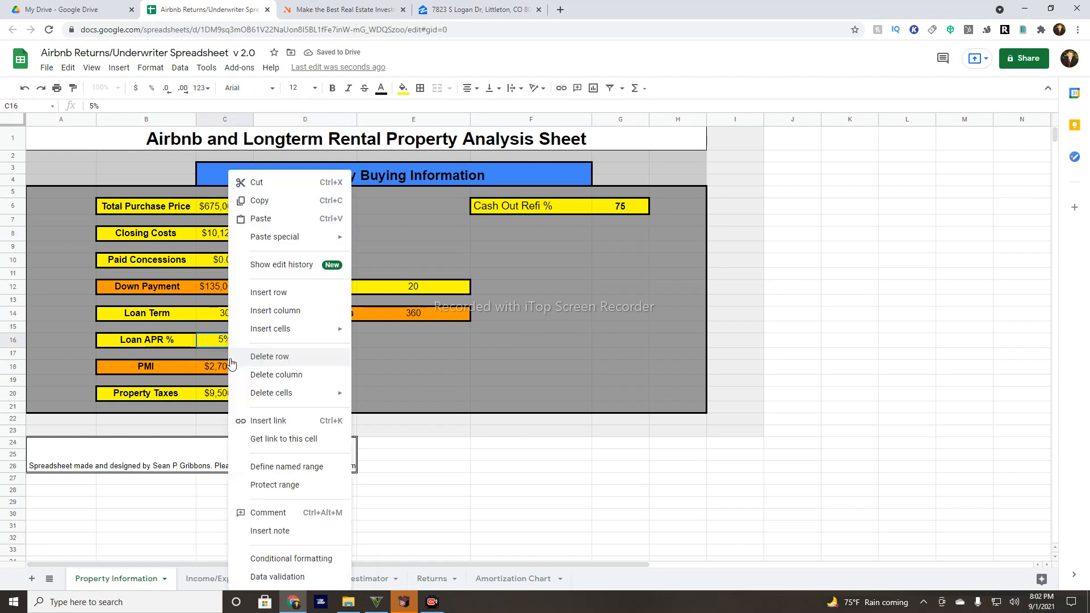
{"action": "double_click", "coordinate": [223, 341]}
{"action": "key", "text": "BackSpace"}
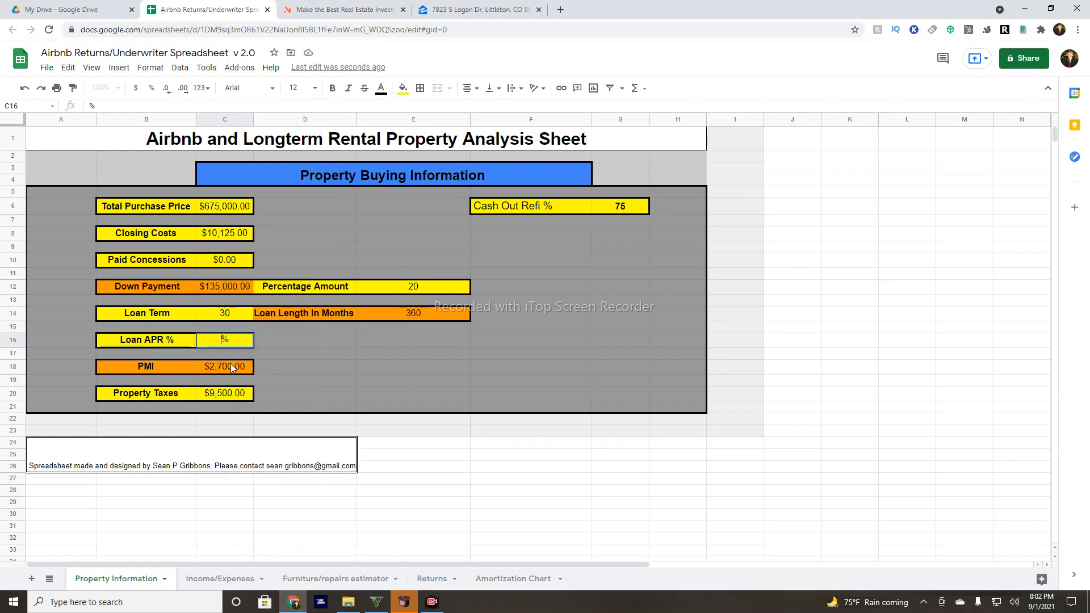
{"action": "type", "text": "3.25"}
{"action": "left_click", "coordinate": [278, 371]}
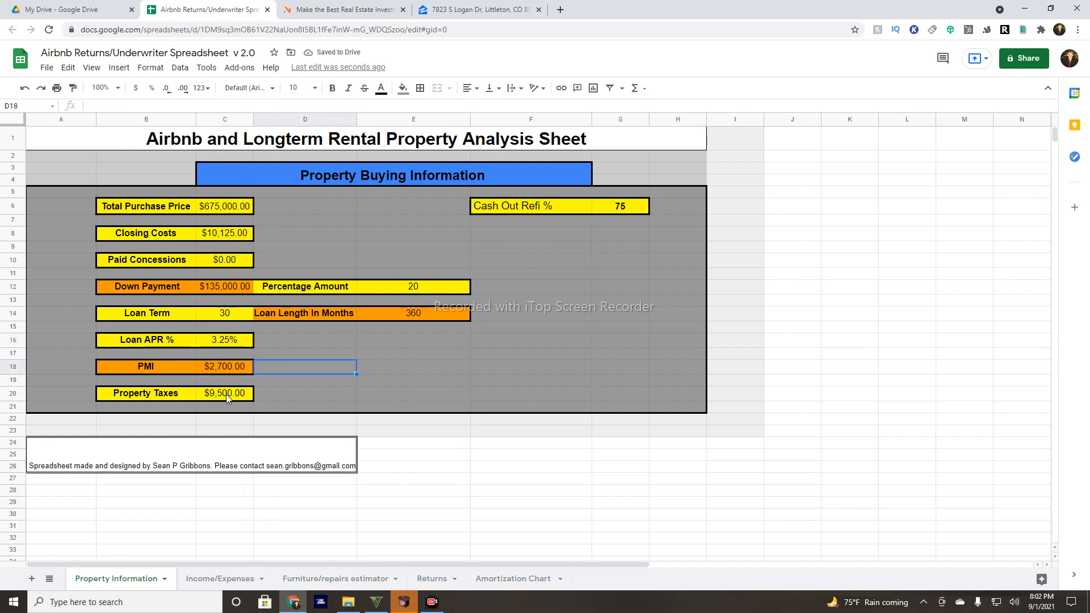
{"action": "left_click", "coordinate": [502, 8]}
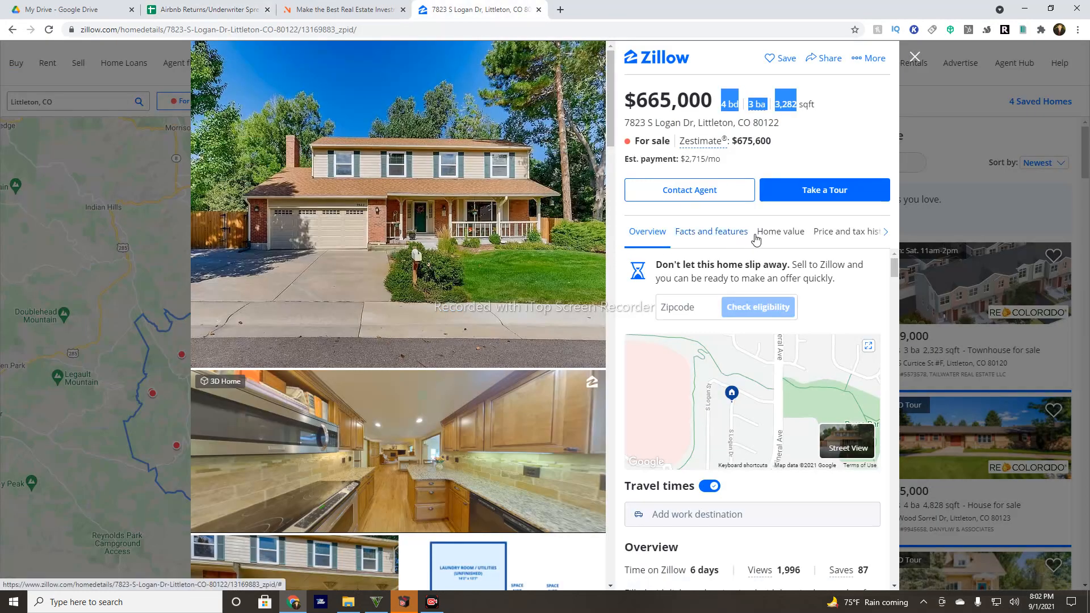
Find the $2,609 2020 property tax in Zillow's price and tax history.
{"action": "left_click", "coordinate": [817, 232]}
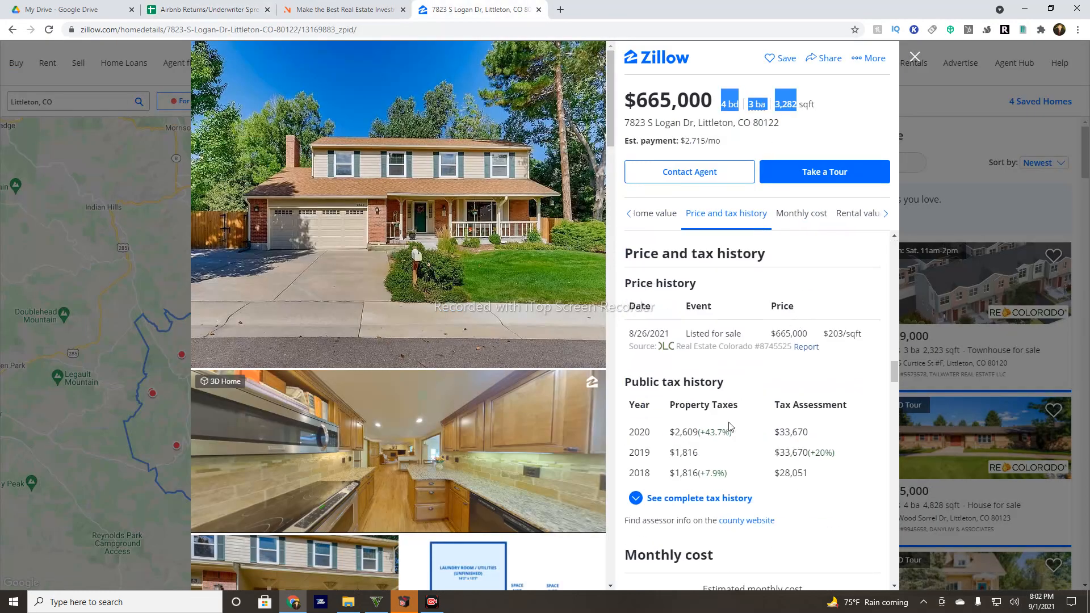
{"action": "left_click_drag", "start_coordinate": [628, 432], "coordinate": [651, 432]}
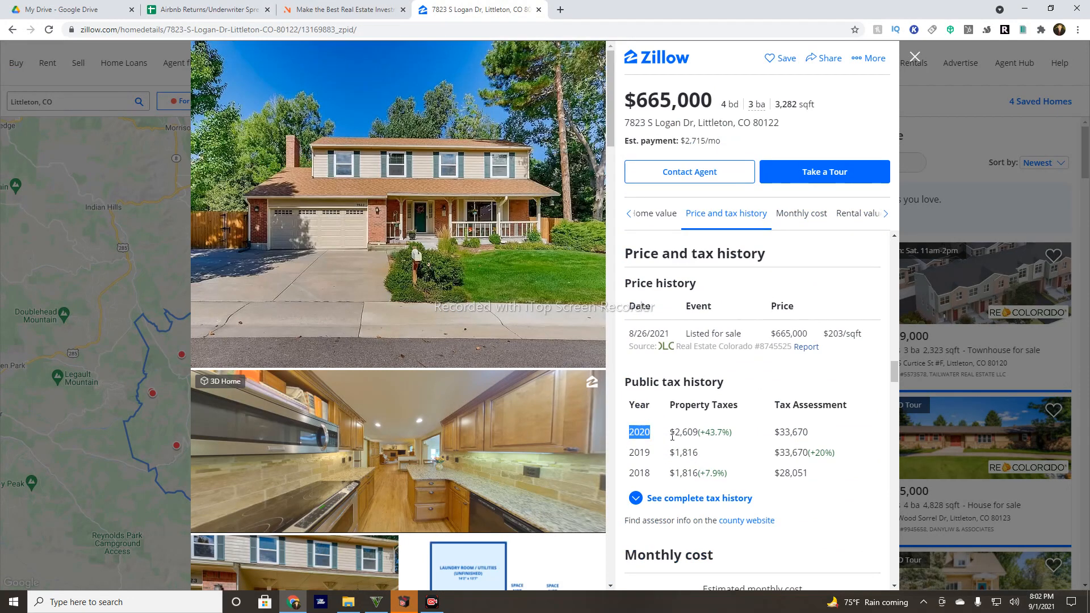
{"action": "left_click", "coordinate": [227, 8]}
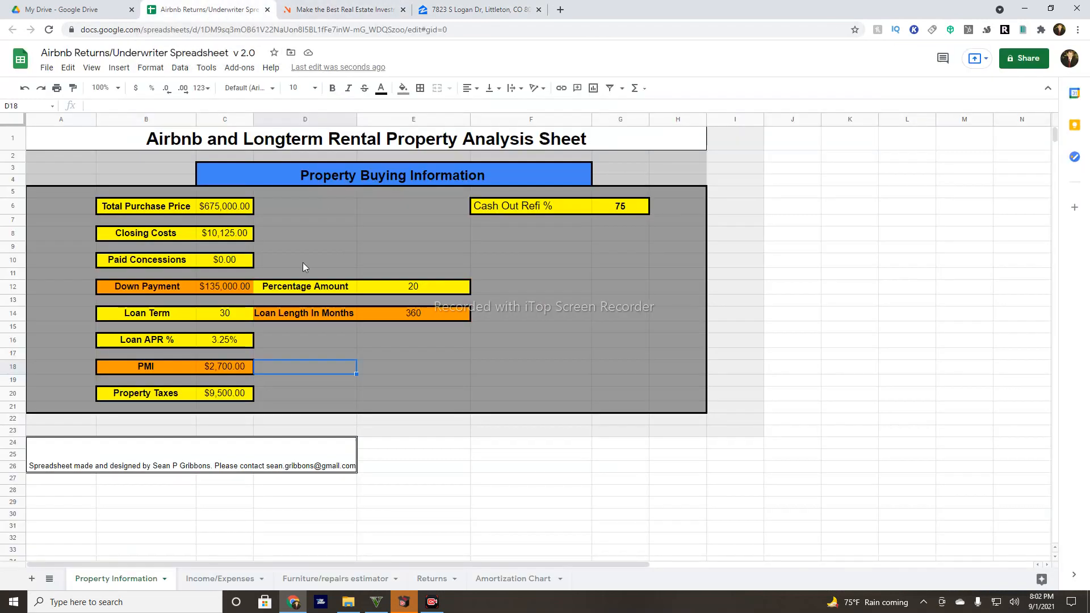
Set Property Taxes to $2,609.
{"action": "left_click", "coordinate": [237, 389]}
{"action": "type", "text": "2,"}
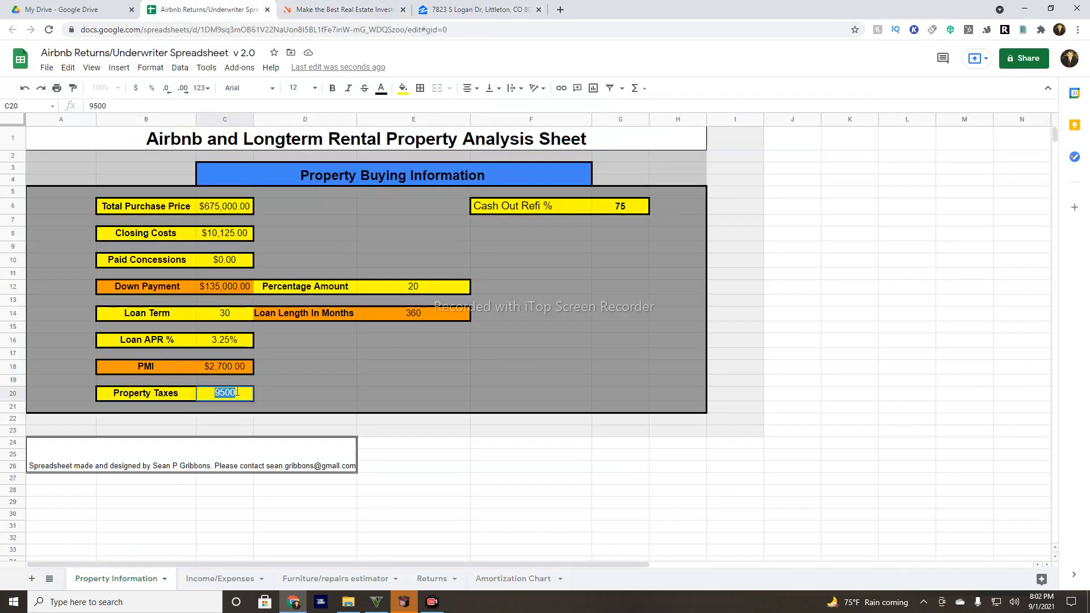
{"action": "type", "text": "609"}
{"action": "left_click", "coordinate": [294, 383]}
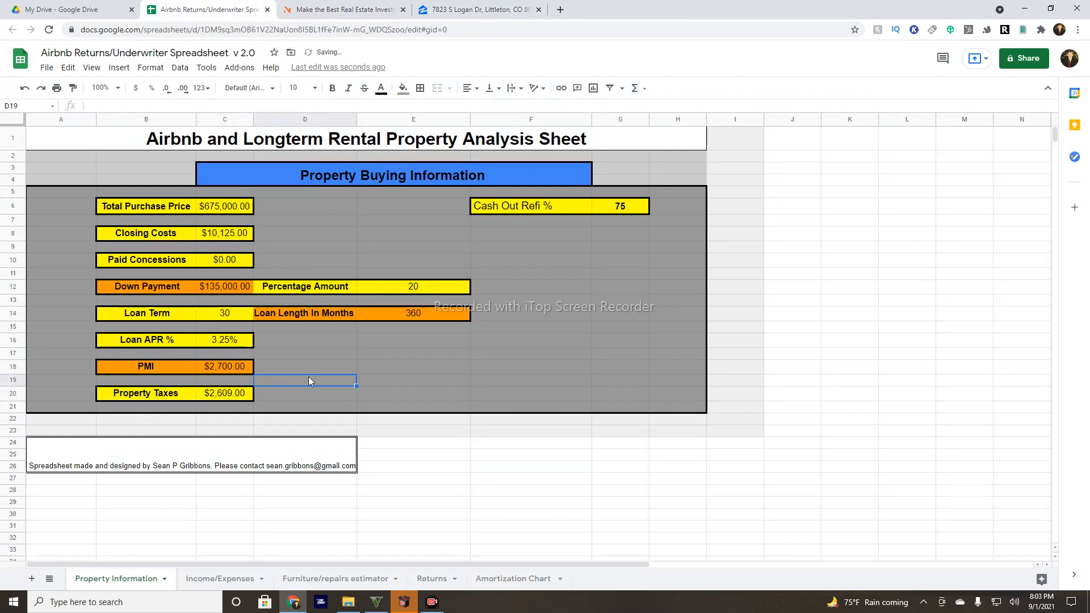
On Income/Expenses, clear the Airbnb, long-term rent and additional monthly income amounts.
{"action": "left_click", "coordinate": [198, 580]}
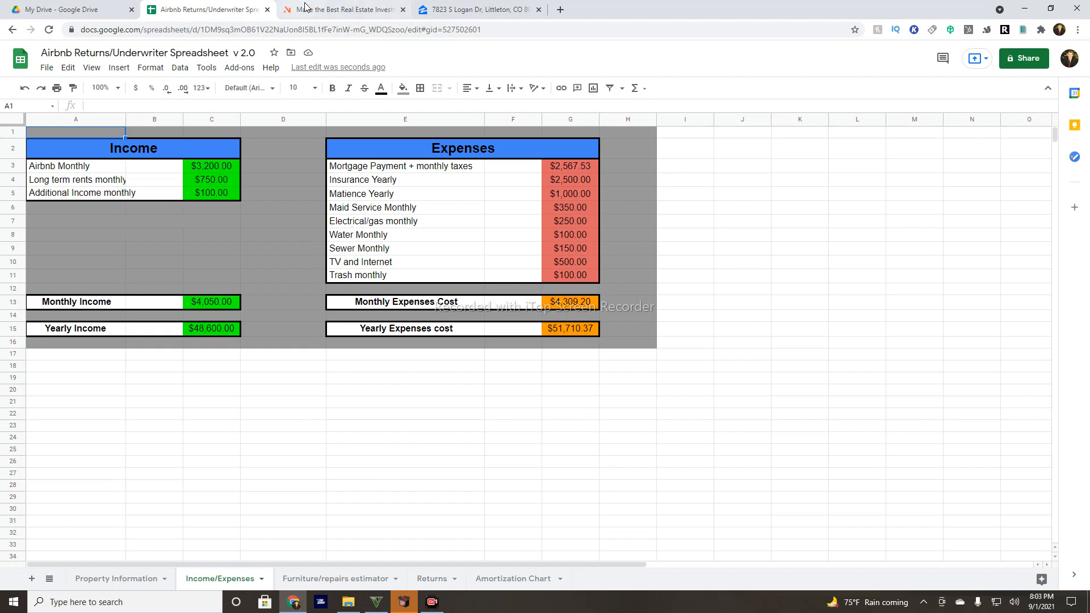
{"action": "double_click", "coordinate": [227, 167]}
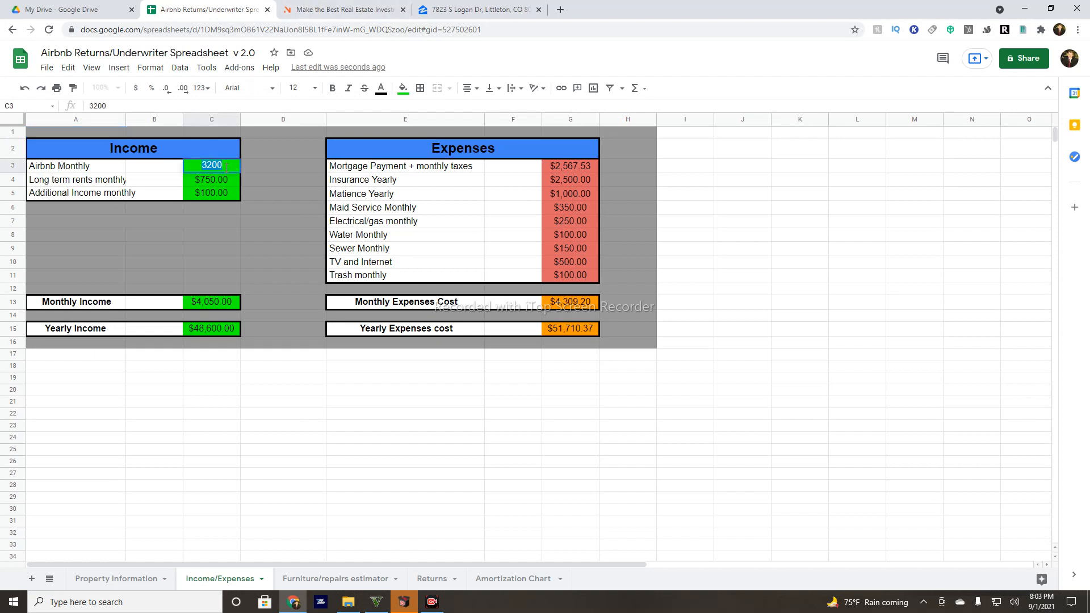
{"action": "key", "text": "BackSpace"}
{"action": "key", "text": "Return"}
{"action": "key", "text": "BackSpace"}
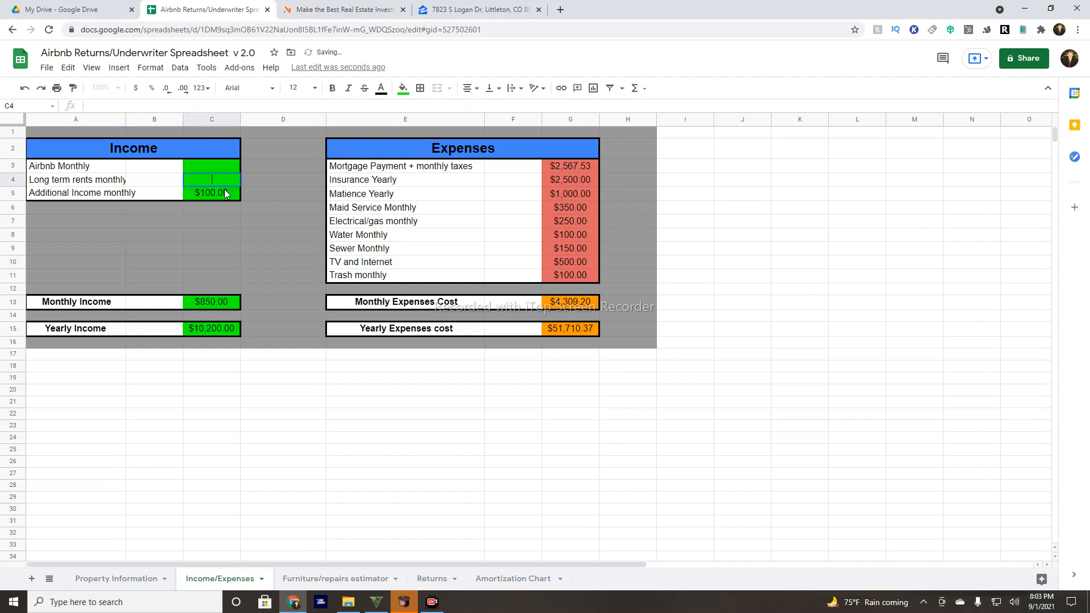
{"action": "key", "text": "Return"}
{"action": "key", "text": "BackSpace"}
{"action": "left_click", "coordinate": [267, 195]}
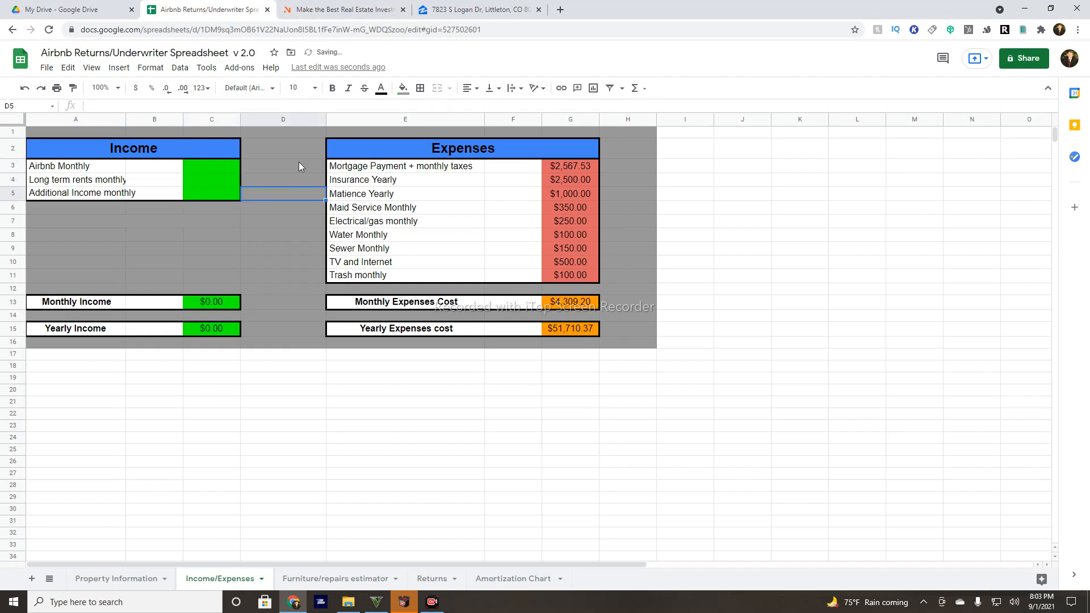
{"action": "left_click", "coordinate": [315, 13]}
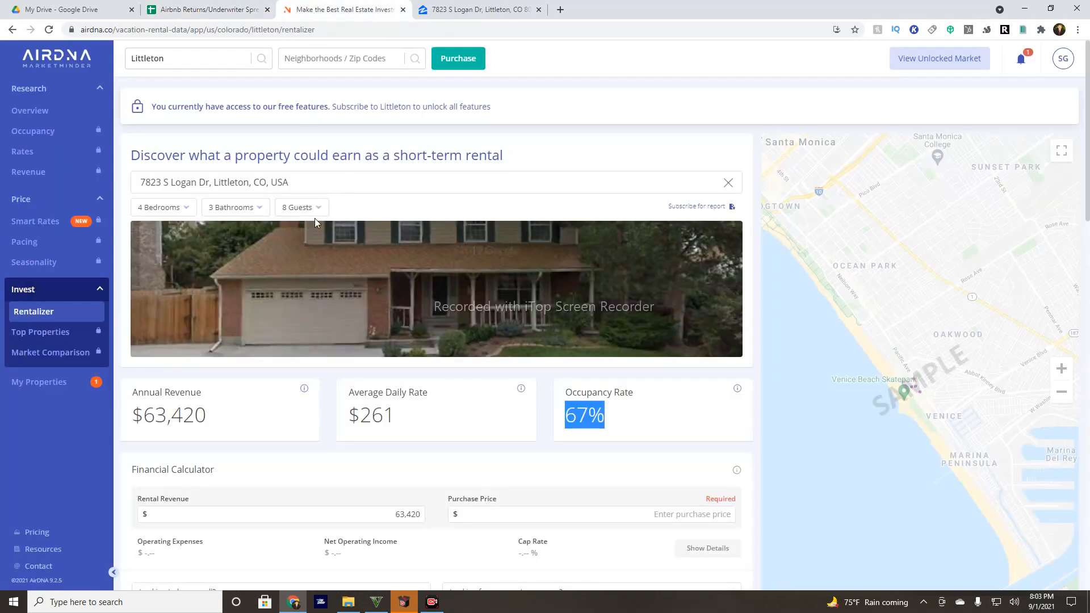
Highlight AirDNA's $261 daily rate and 67% occupancy, then return to Income/Expenses.
{"action": "scroll", "coordinate": [316, 222], "scroll_direction": "down", "scroll_amount": 2}
{"action": "left_click_drag", "start_coordinate": [398, 301], "coordinate": [353, 303]}
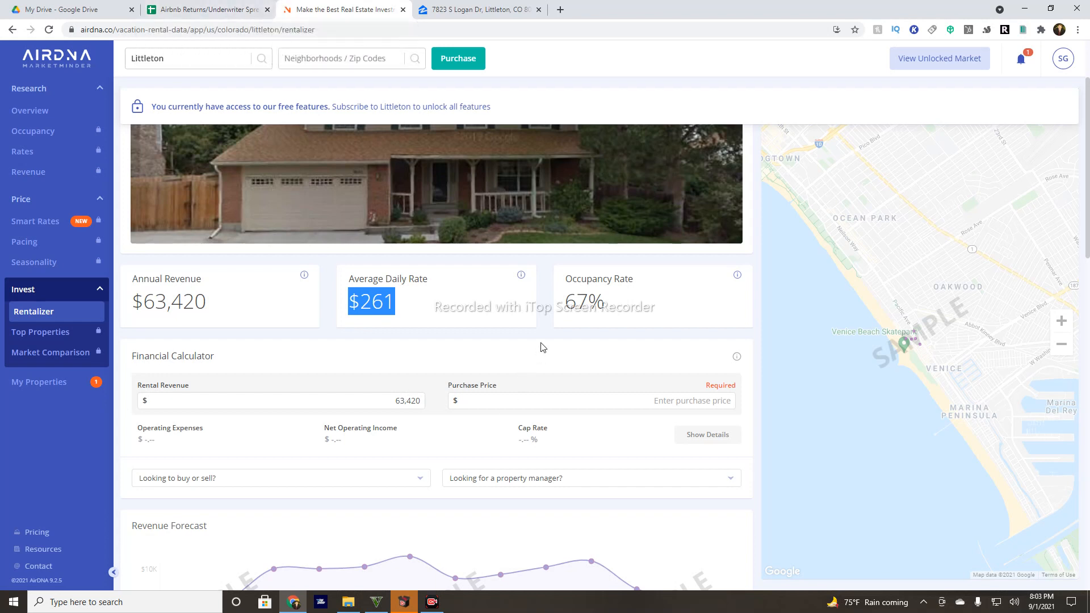
{"action": "left_click", "coordinate": [572, 284]}
{"action": "left_click_drag", "start_coordinate": [566, 310], "coordinate": [589, 301]}
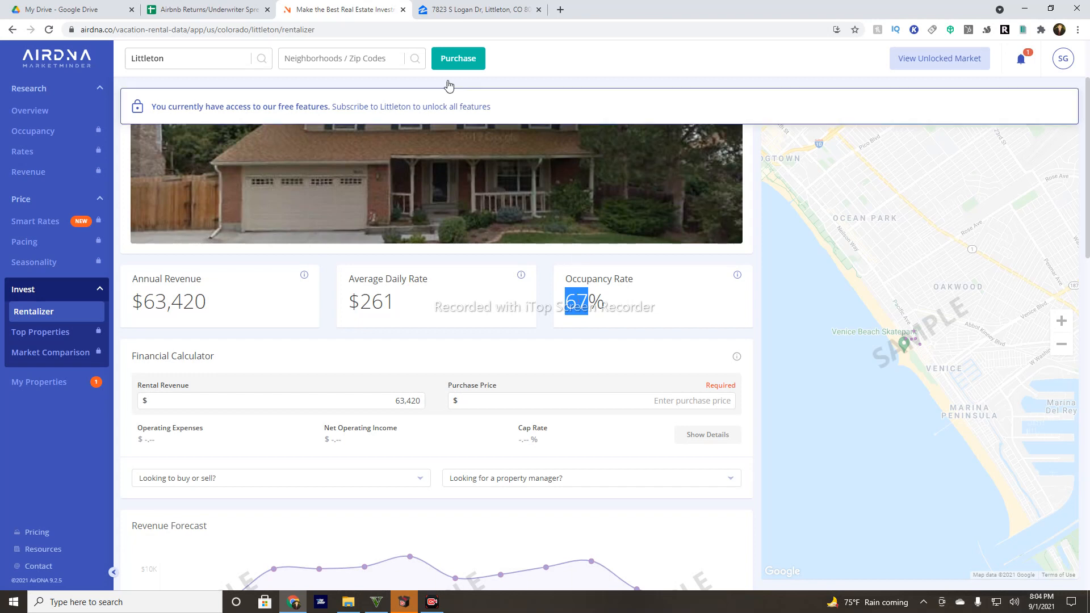
{"action": "left_click", "coordinate": [171, 10]}
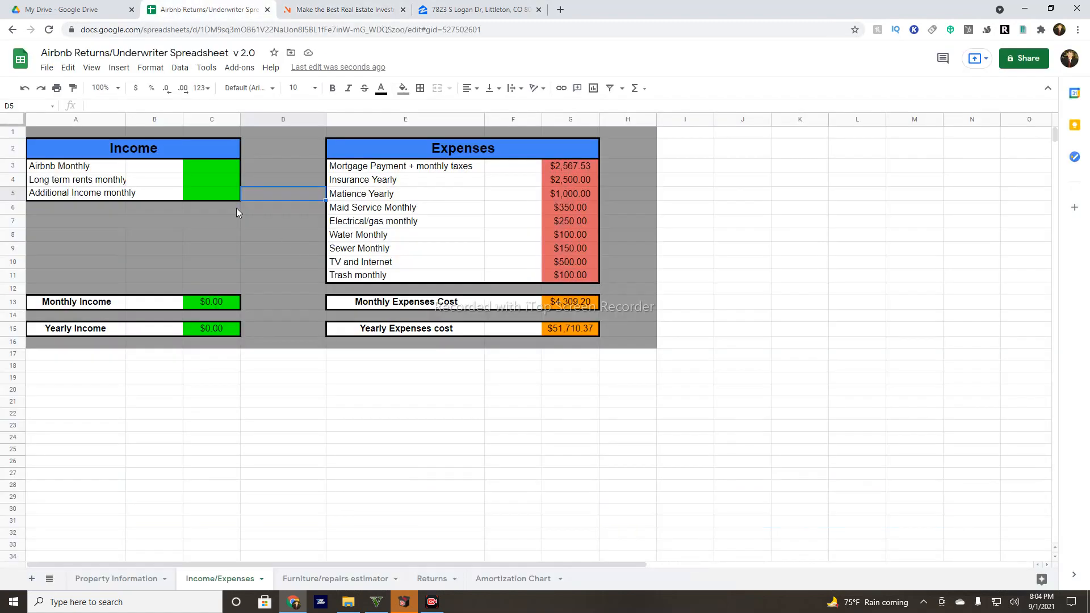
Enter $5,246 as the Airbnb Monthly income.
{"action": "double_click", "coordinate": [199, 166]}
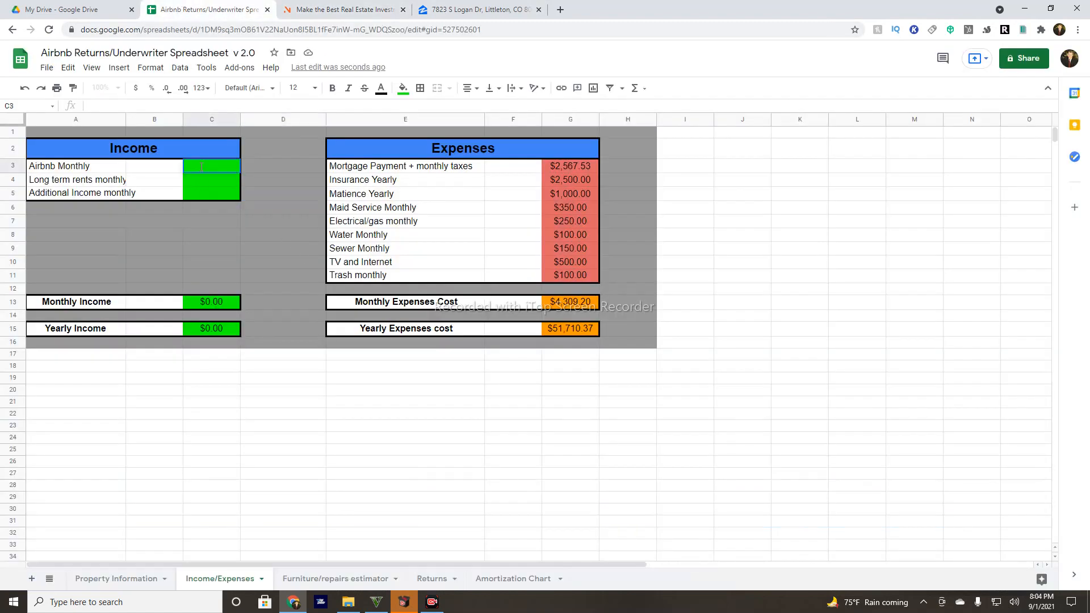
{"action": "type", "text": "5246"}
{"action": "key", "text": "Return"}
{"action": "left_click", "coordinate": [202, 169]}
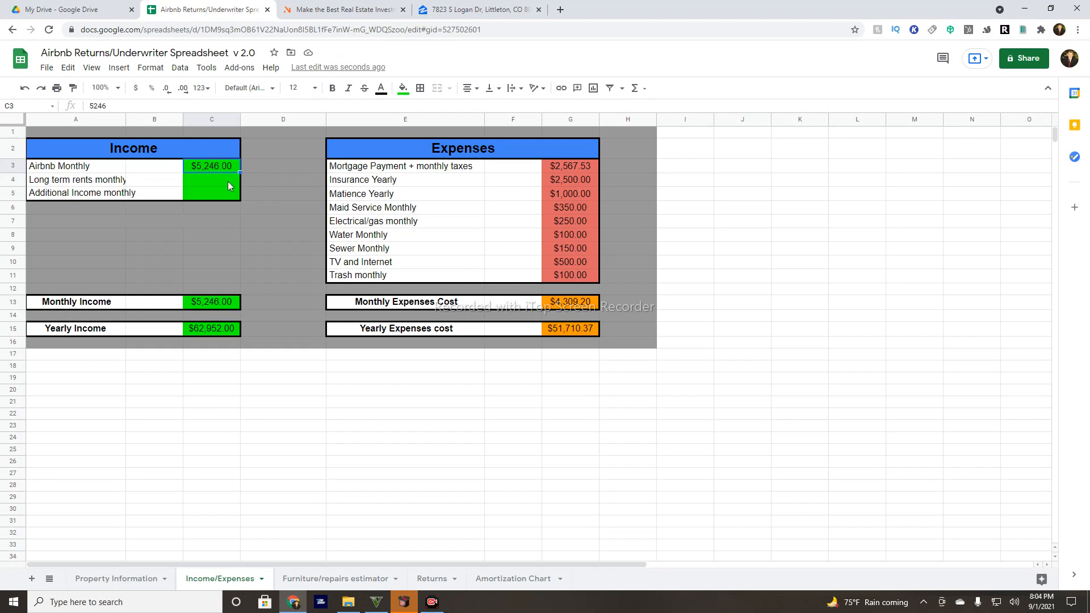
Recheck the 67% occupancy figure on the AirDNA estimate before returning.
{"action": "left_click", "coordinate": [383, 9]}
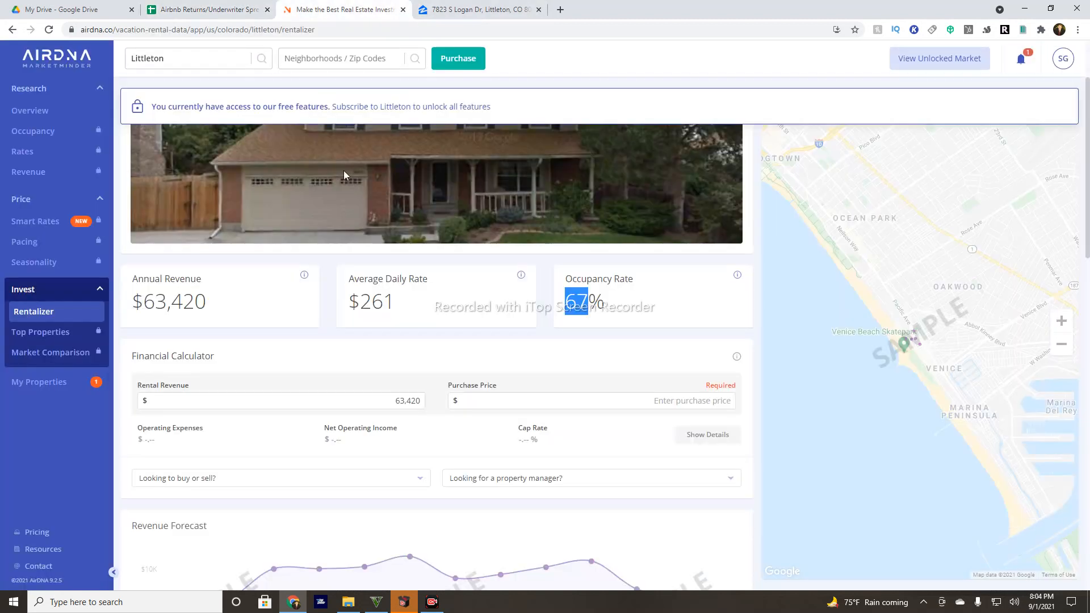
{"action": "left_click", "coordinate": [588, 310]}
{"action": "double_click", "coordinate": [587, 313]}
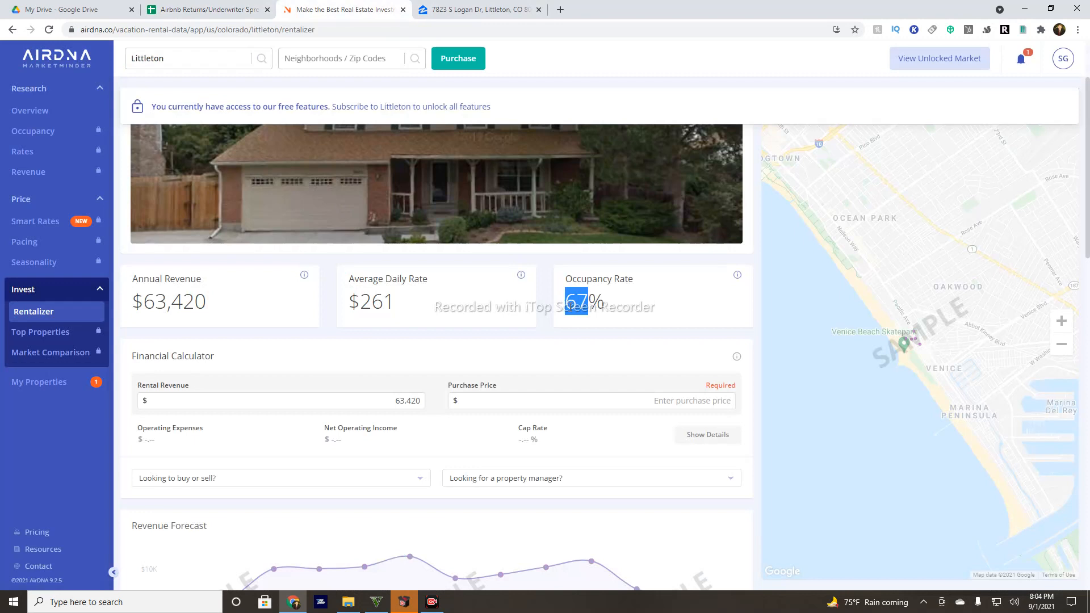
{"action": "left_click", "coordinate": [558, 313]}
{"action": "scroll", "coordinate": [473, 381], "scroll_direction": "down", "scroll_amount": 4}
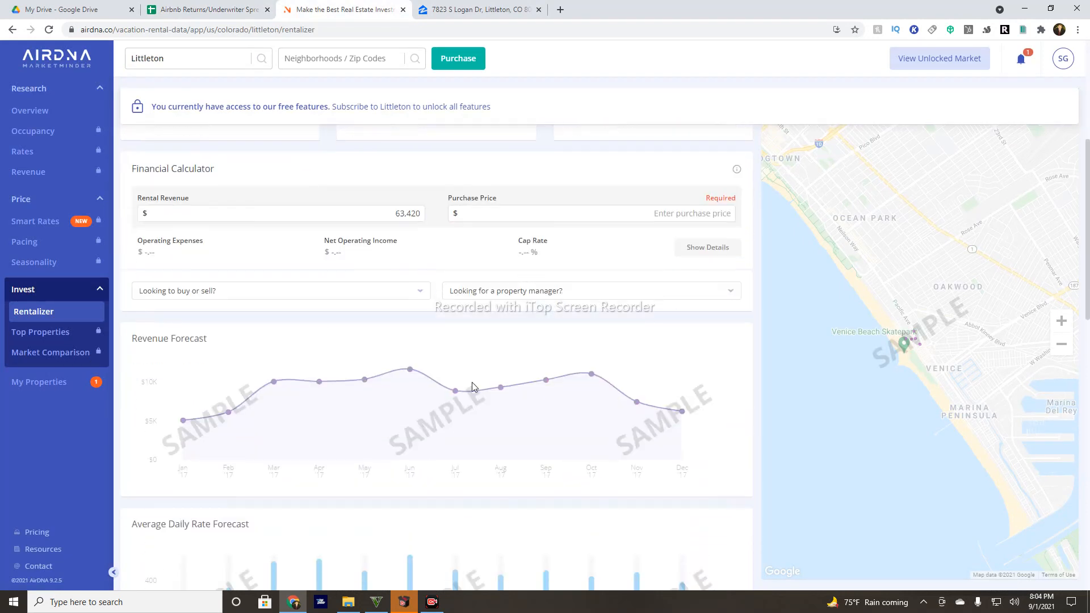
{"action": "scroll", "coordinate": [449, 350], "scroll_direction": "up", "scroll_amount": 3}
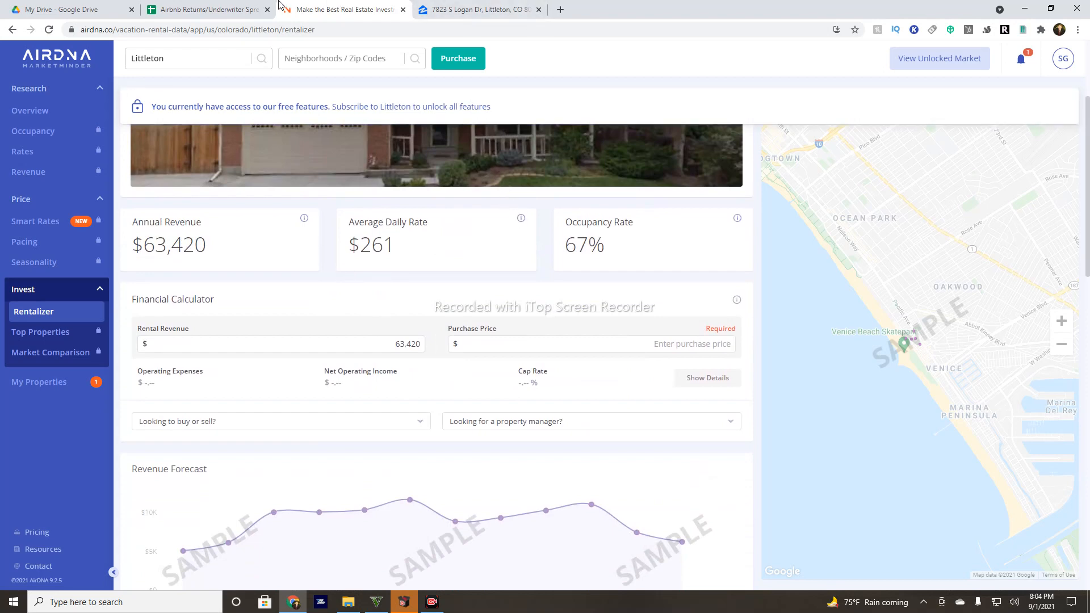
{"action": "left_click", "coordinate": [238, 4]}
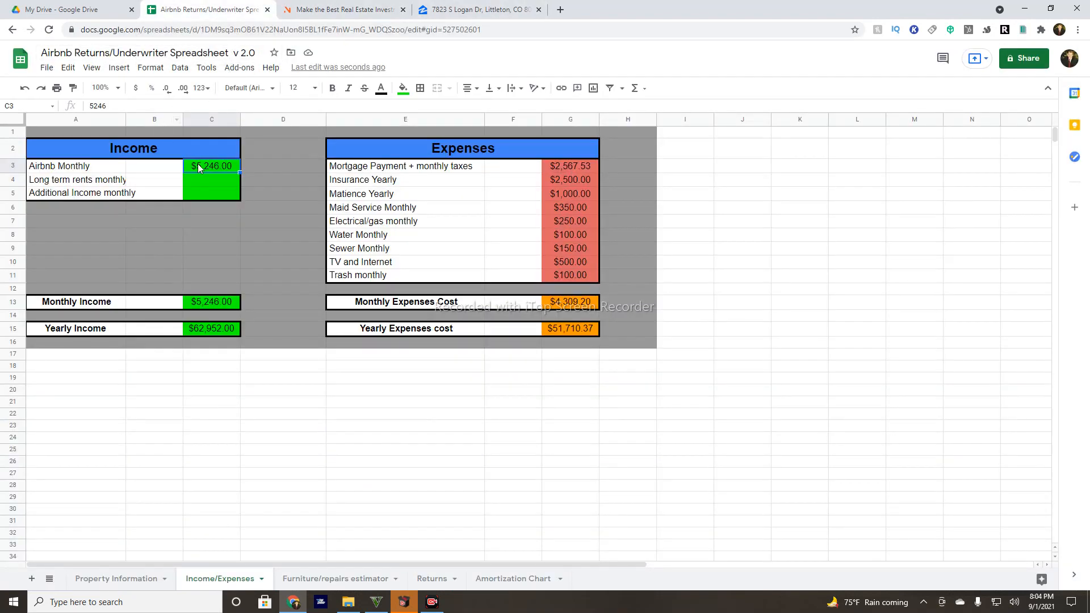
Enter $0 for long-term rent and additional income, then inspect the G3 formula.
{"action": "left_click", "coordinate": [199, 185]}
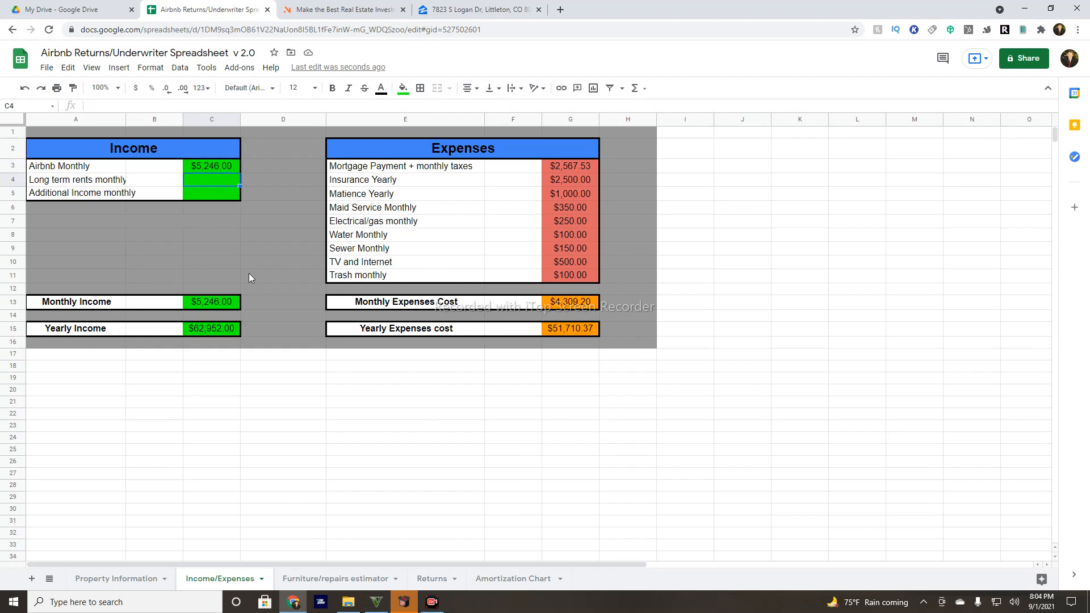
{"action": "type", "text": "0"}
{"action": "left_click", "coordinate": [212, 199]}
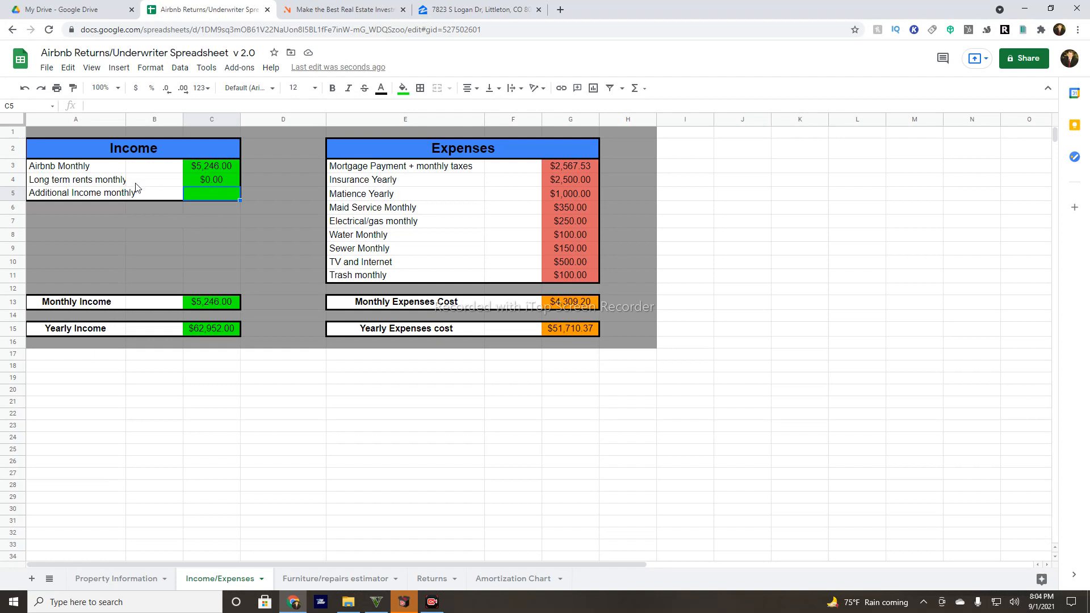
{"action": "type", "text": "0"}
{"action": "left_click", "coordinate": [192, 180]}
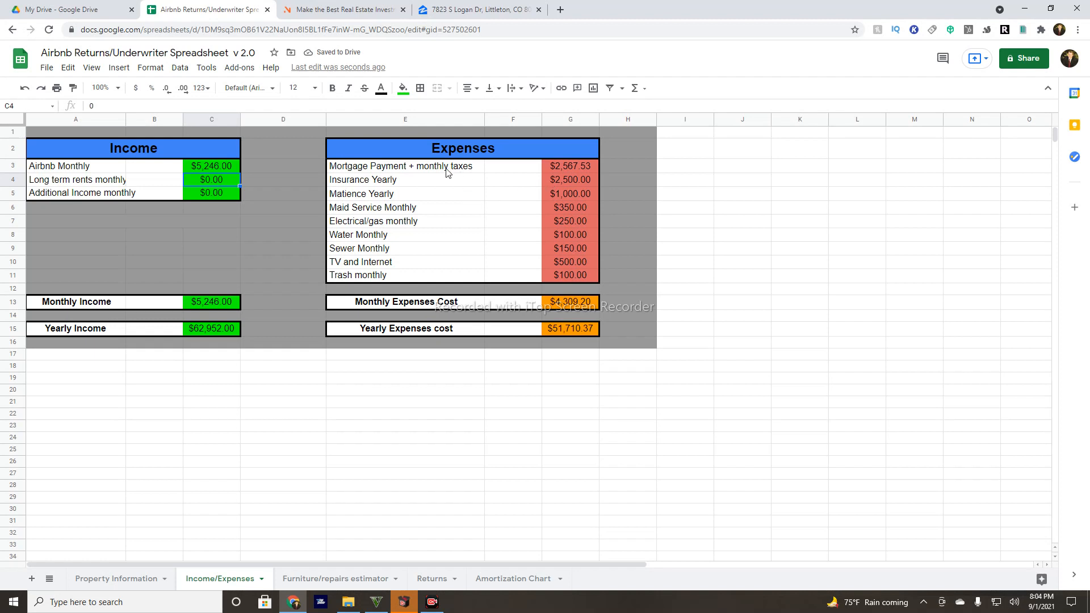
{"action": "double_click", "coordinate": [552, 169]}
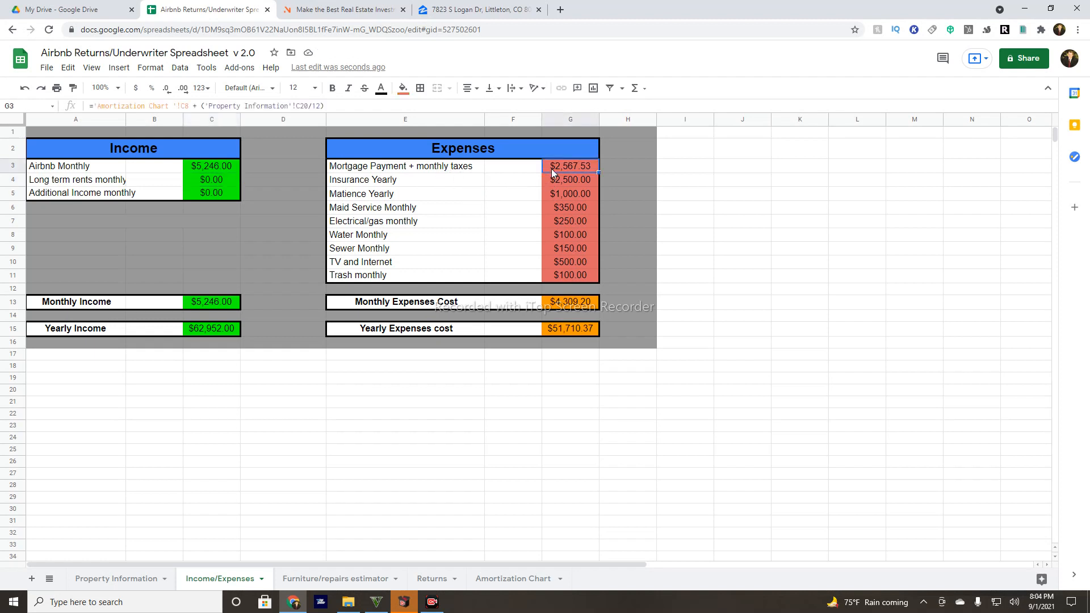
Change the yearly insurance in G4 to $3,400, then bring up the Zillow listing.
{"action": "left_click", "coordinate": [537, 179]}
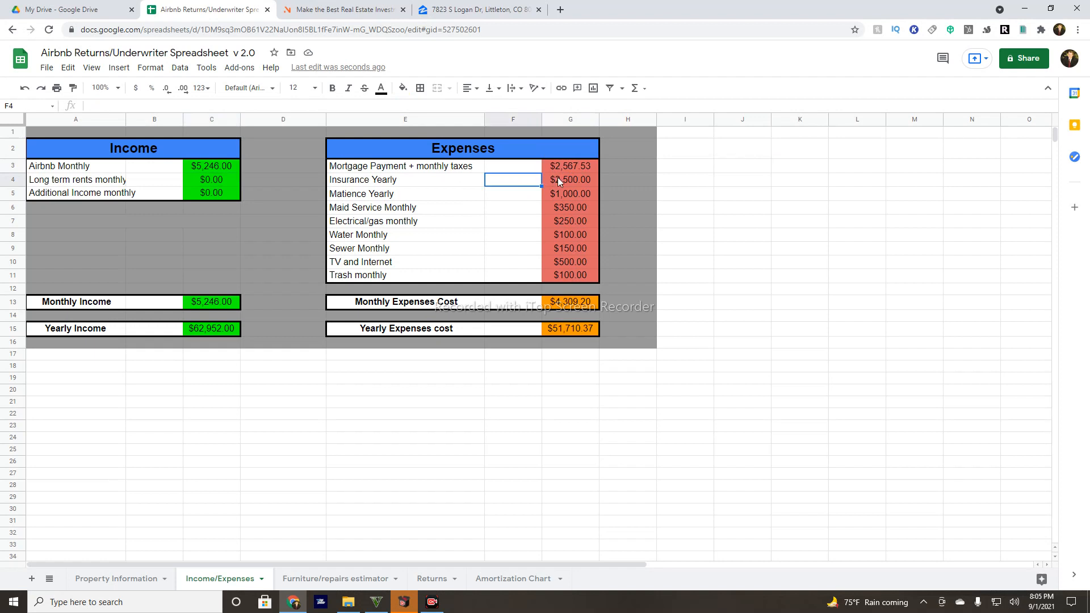
{"action": "left_click", "coordinate": [558, 179]}
{"action": "double_click", "coordinate": [558, 179]}
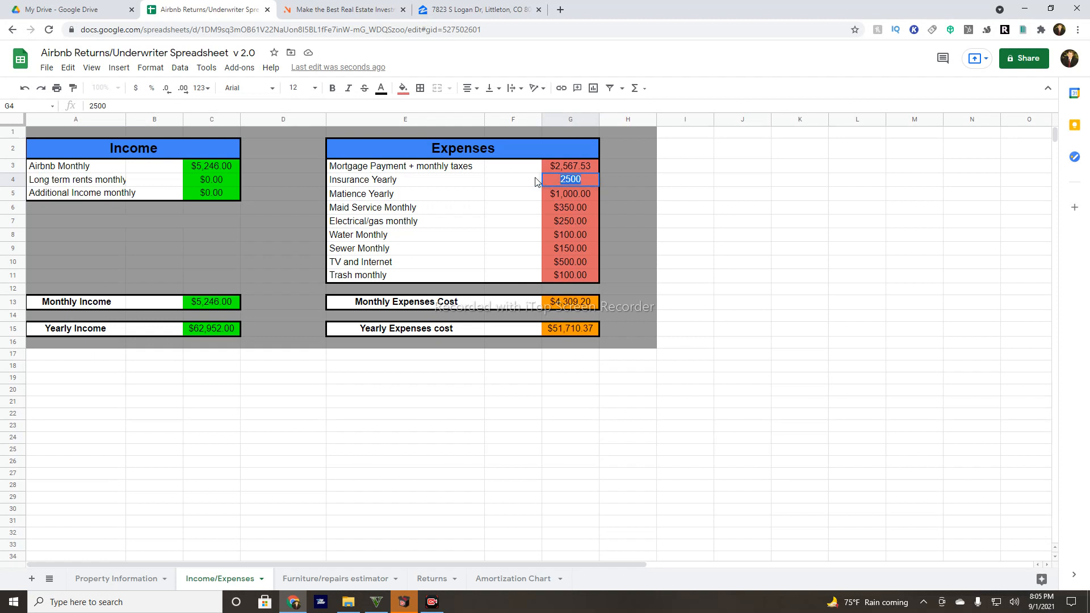
{"action": "type", "text": "3400"}
{"action": "left_click", "coordinate": [570, 195]}
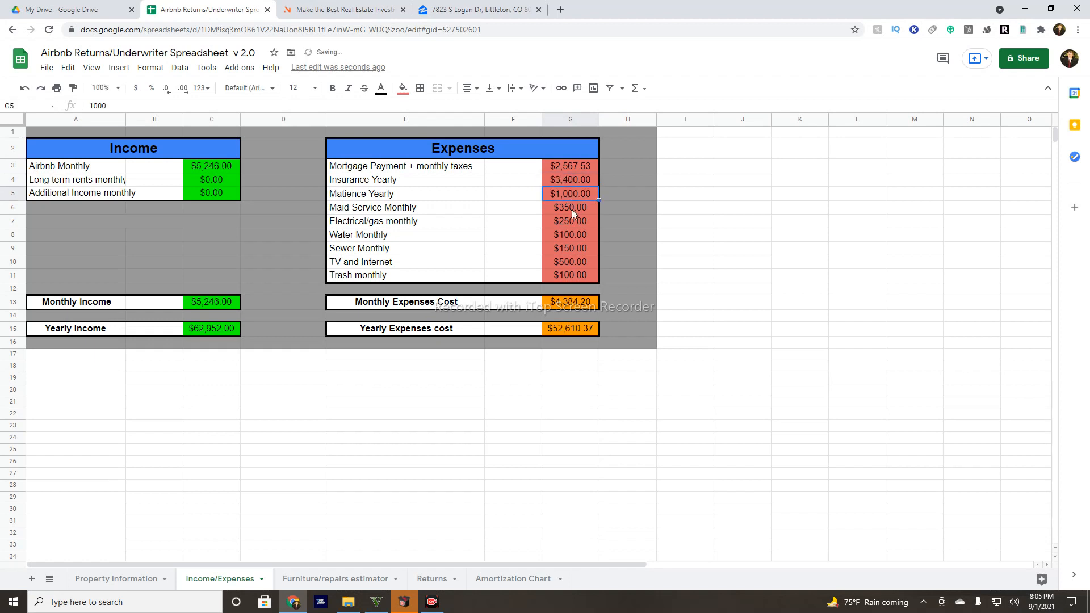
{"action": "left_click", "coordinate": [571, 210]}
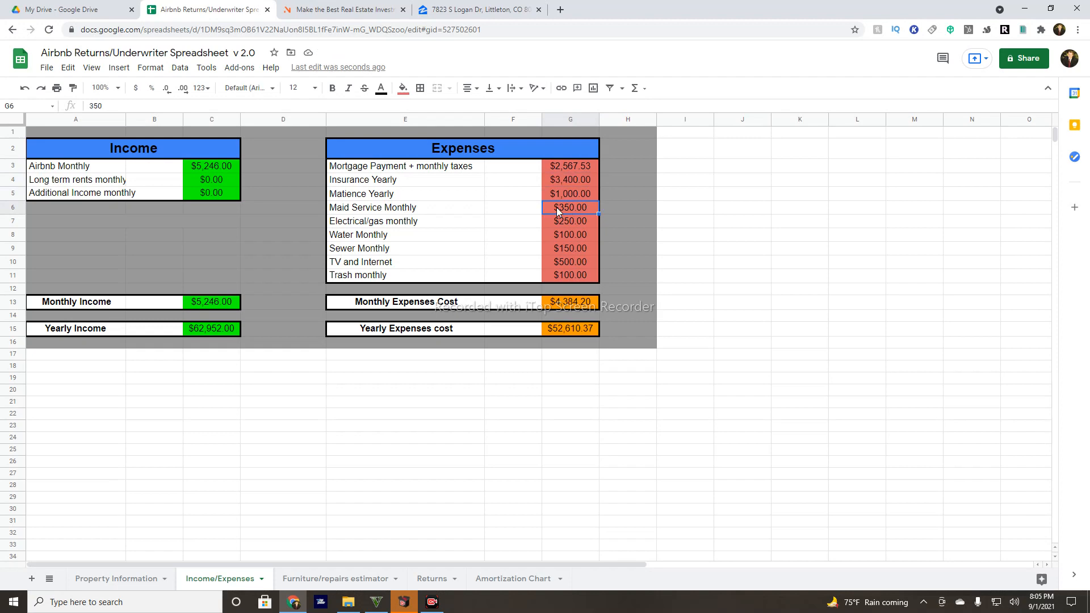
{"action": "left_click", "coordinate": [427, 9]}
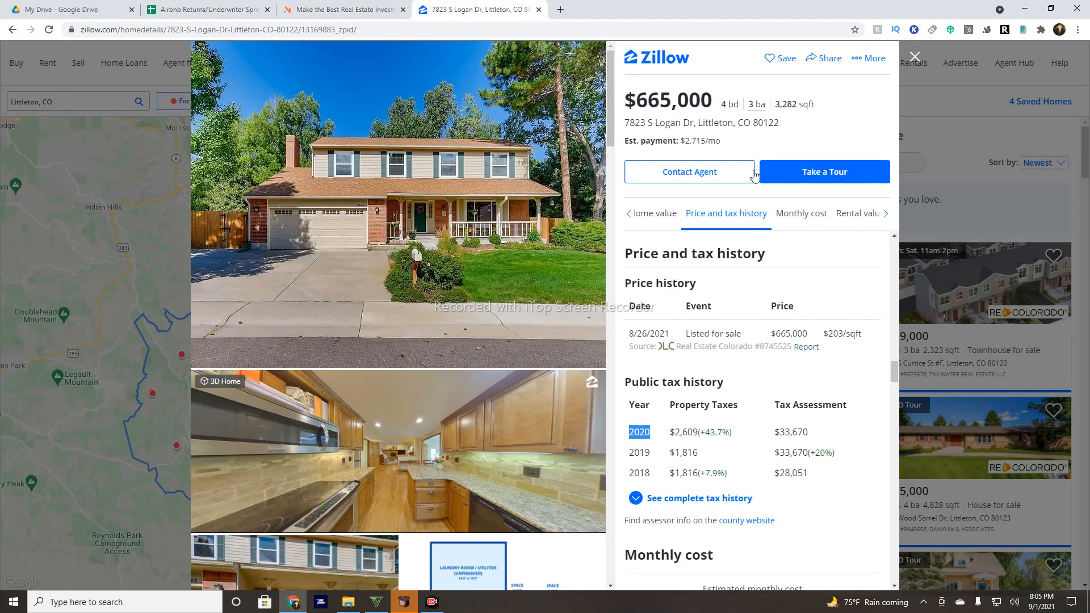
Highlight the 3,282 sqft size and browse the listing's photos, then return to AirDNA.
{"action": "double_click", "coordinate": [785, 107]}
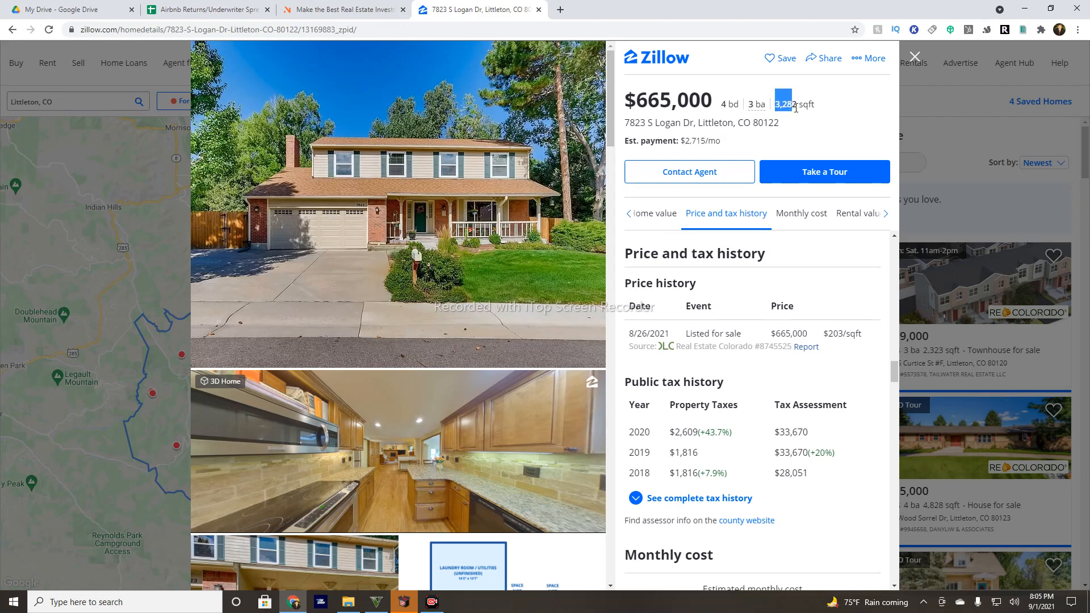
{"action": "scroll", "coordinate": [527, 217], "scroll_direction": "down", "scroll_amount": 1}
{"action": "scroll", "coordinate": [527, 216], "scroll_direction": "down", "scroll_amount": 15}
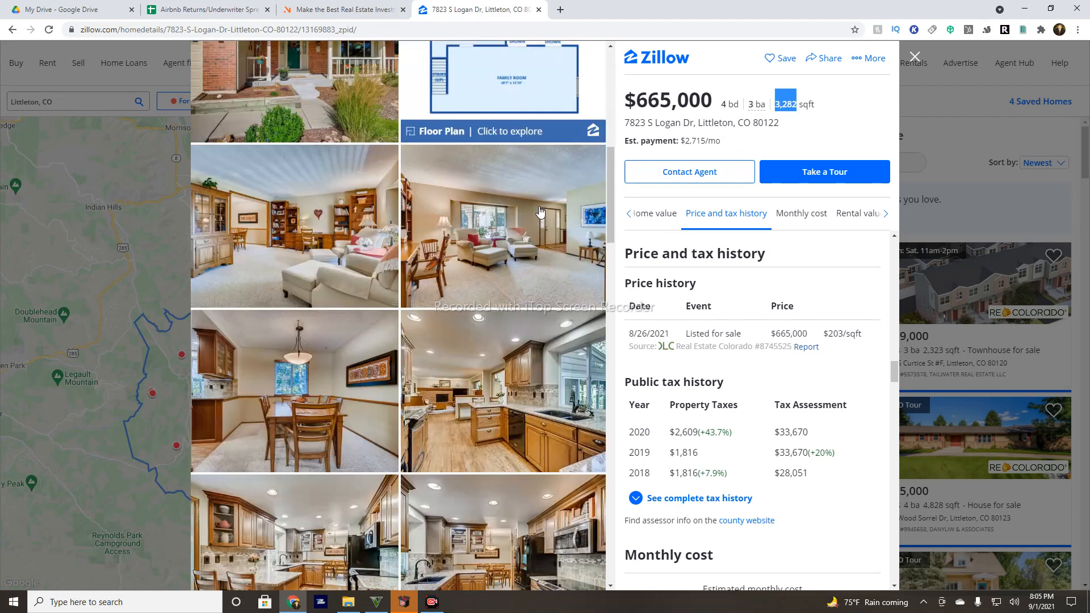
{"action": "scroll", "coordinate": [537, 219], "scroll_direction": "down", "scroll_amount": 15}
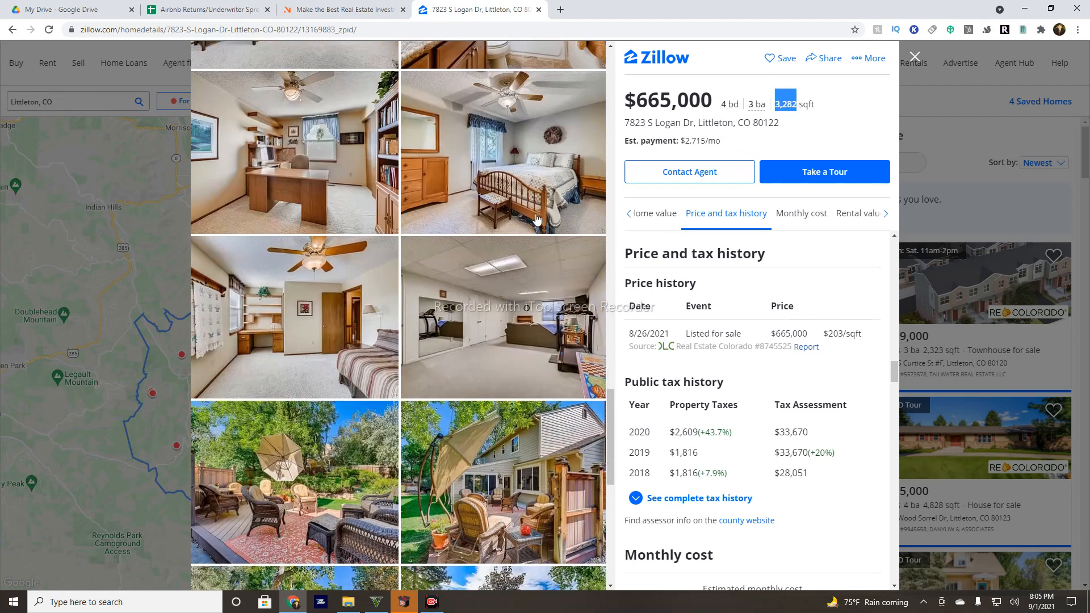
{"action": "scroll", "coordinate": [533, 219], "scroll_direction": "up", "scroll_amount": 20}
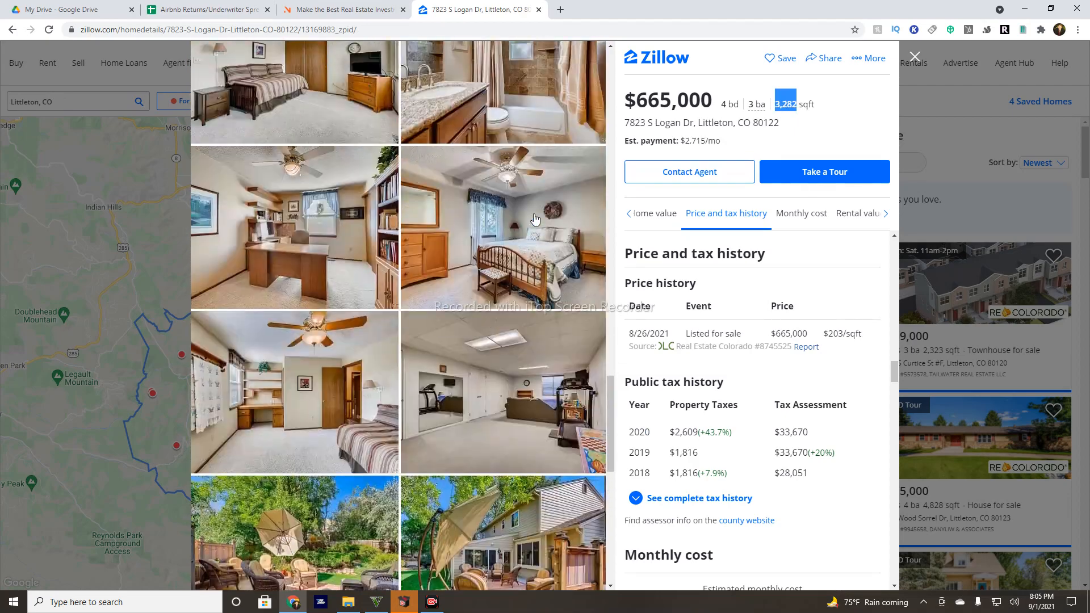
{"action": "scroll", "coordinate": [535, 220], "scroll_direction": "up", "scroll_amount": 3}
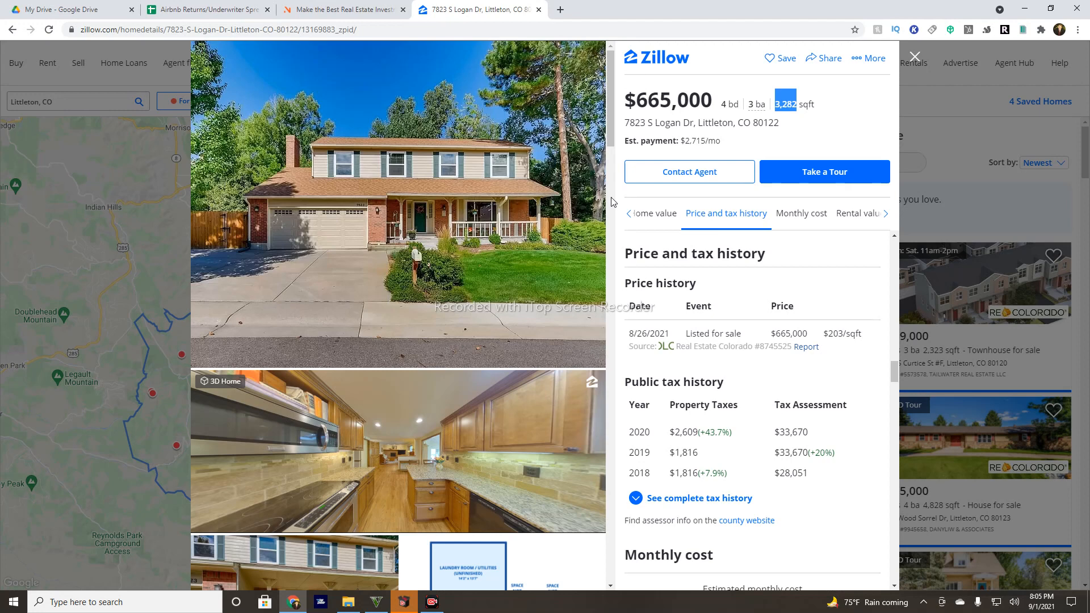
{"action": "left_click", "coordinate": [394, 7]}
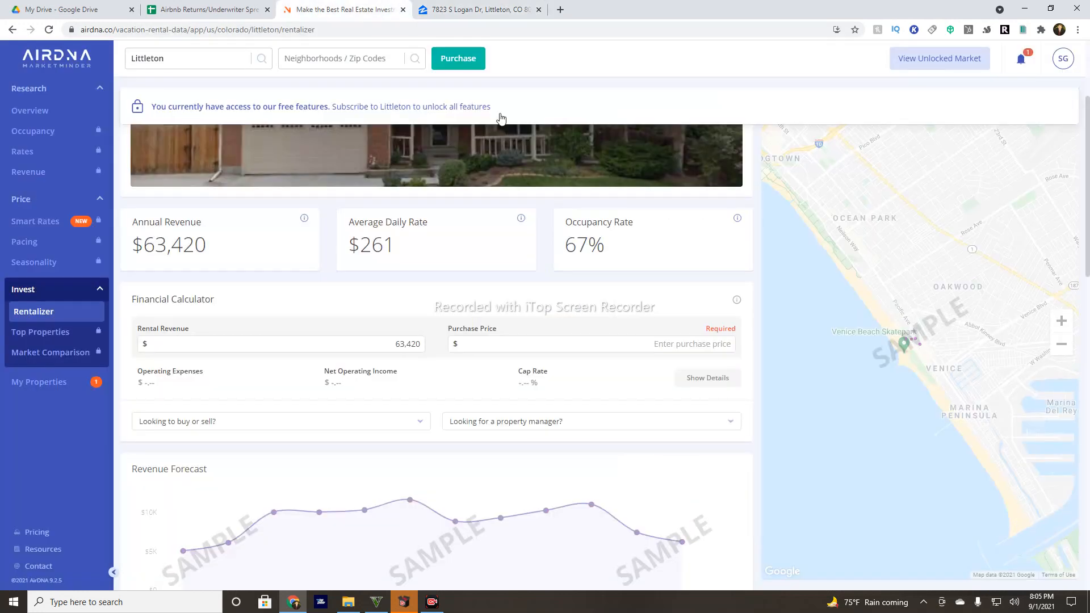
Set maid service to $1,250, electrical/gas to $200 and water to $40.
{"action": "left_click", "coordinate": [210, 9]}
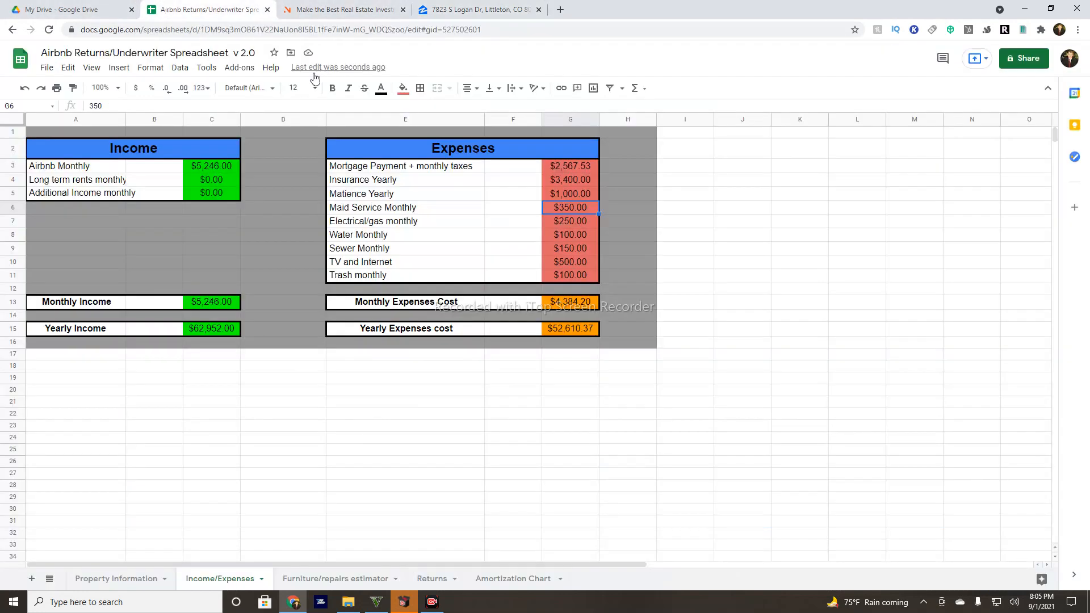
{"action": "double_click", "coordinate": [581, 209]}
{"action": "type", "text": "1250"}
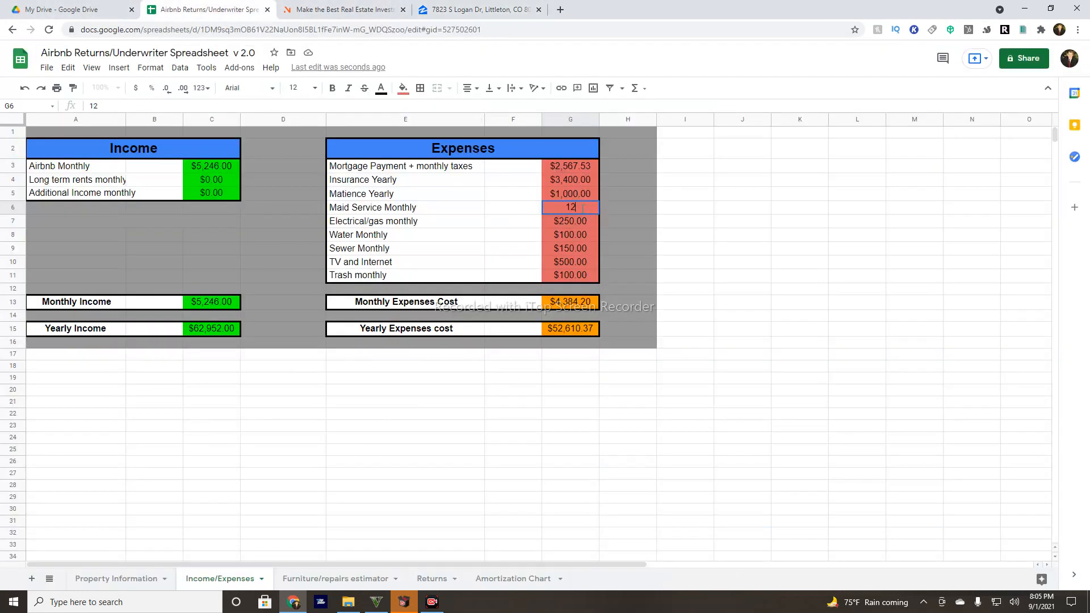
{"action": "key", "text": "Return"}
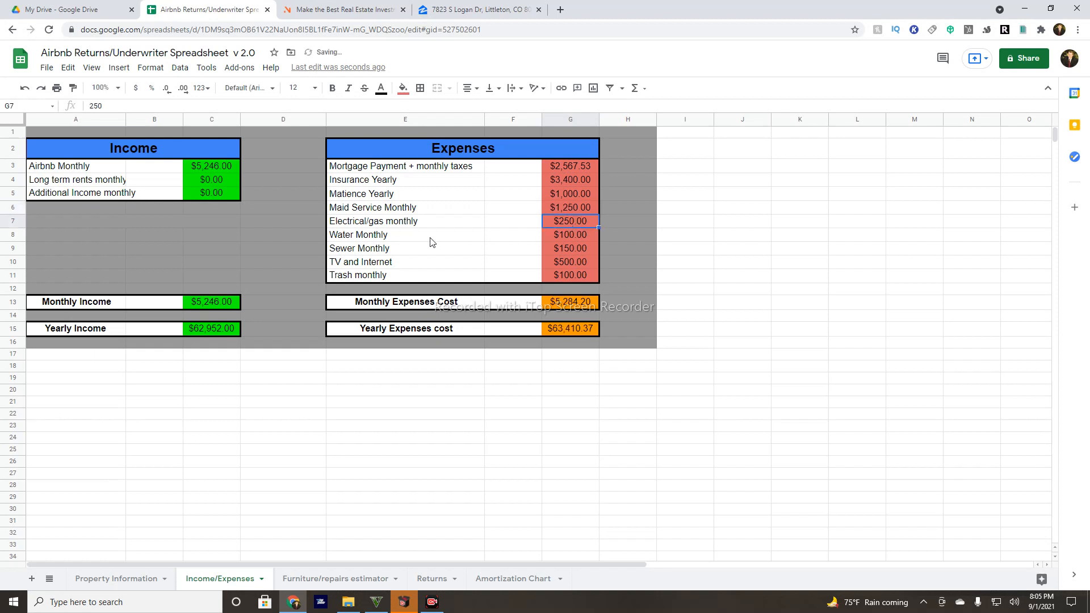
{"action": "double_click", "coordinate": [570, 224]}
{"action": "type", "text": "200"}
{"action": "key", "text": "Return"}
{"action": "double_click", "coordinate": [568, 233]}
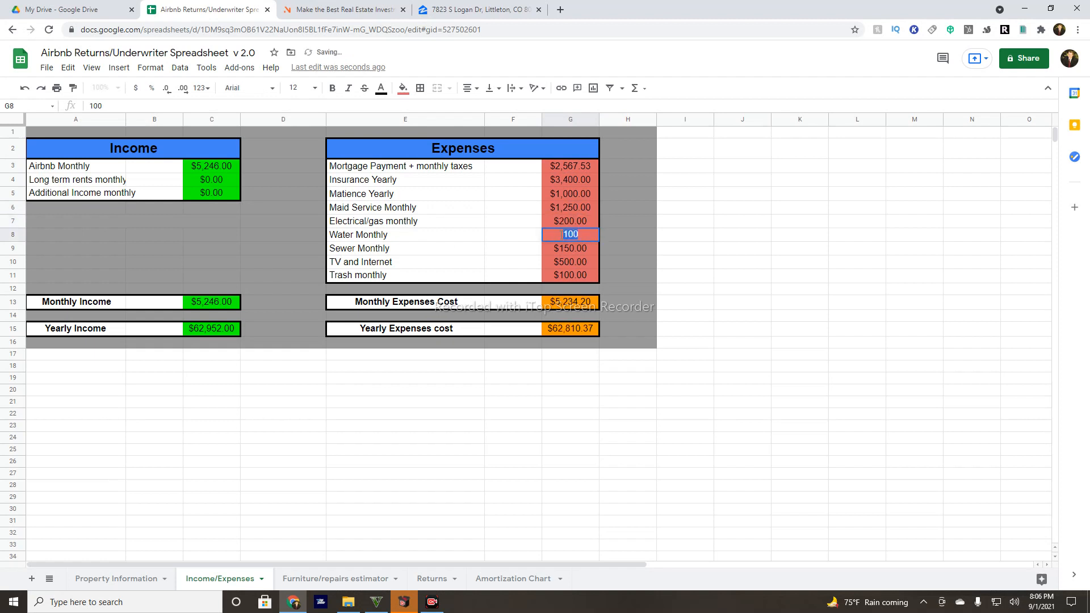
{"action": "type", "text": "40"}
{"action": "key", "text": "Return"}
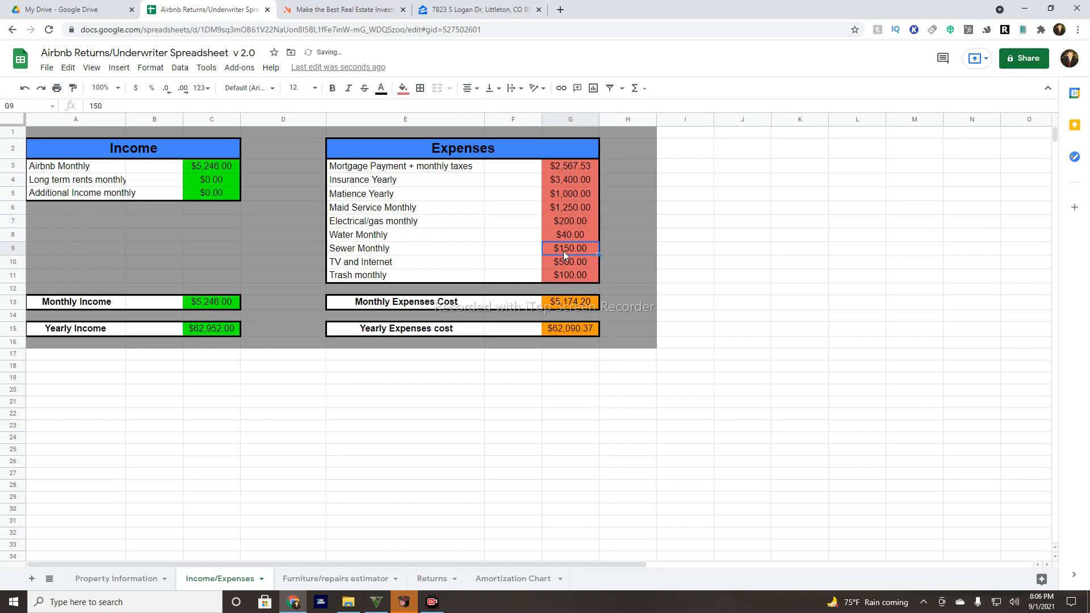
Set sewer to $40, TV and Internet to $200 and trash to $20, then open the Furniture/repairs estimator.
{"action": "double_click", "coordinate": [565, 250]}
{"action": "type", "text": "40"}
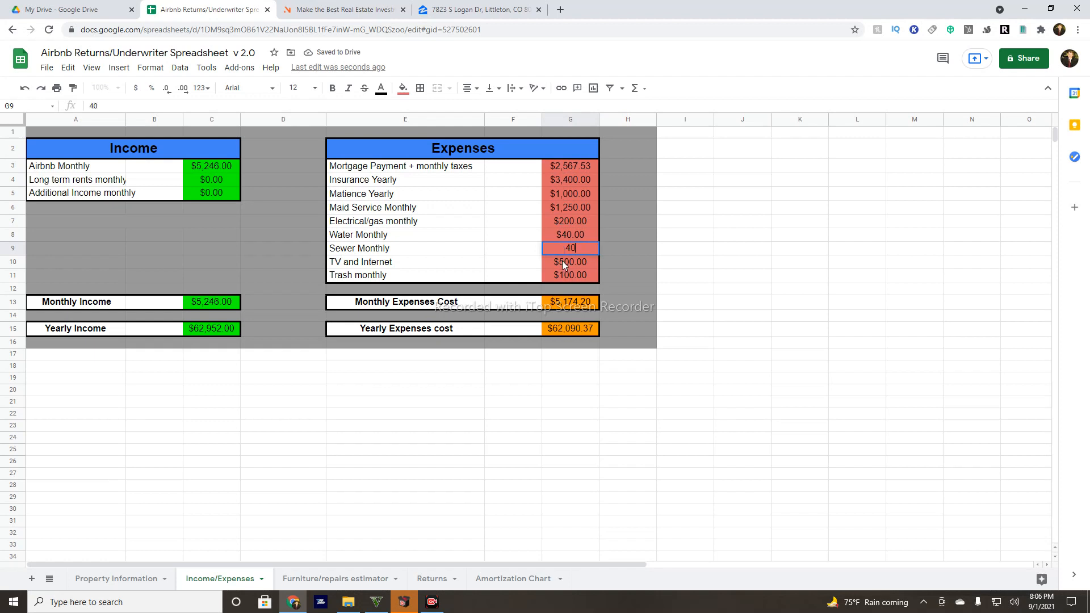
{"action": "key", "text": "Return"}
{"action": "double_click", "coordinate": [565, 263]}
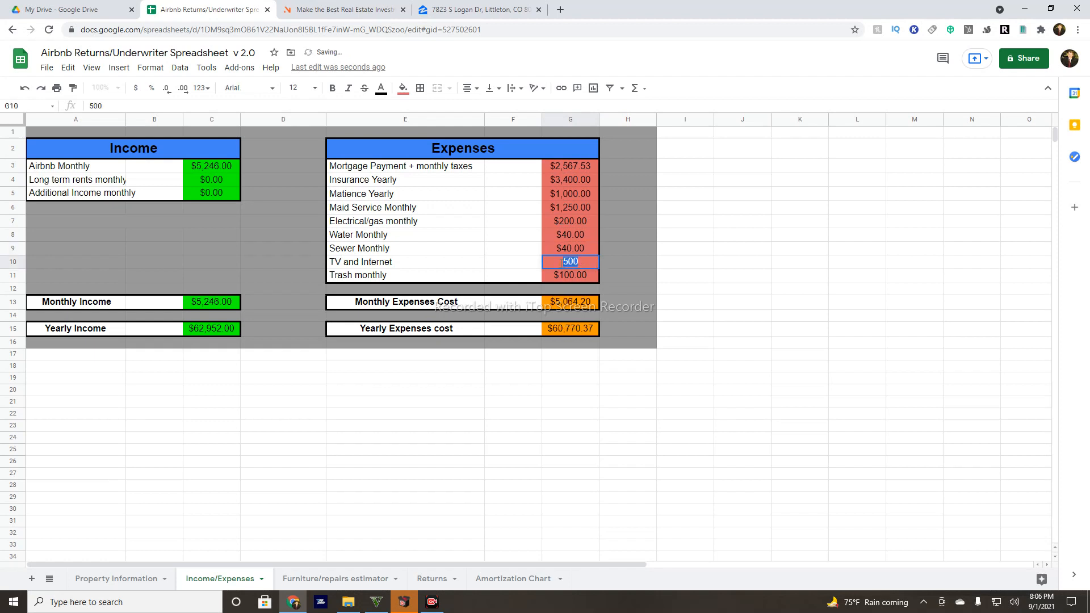
{"action": "type", "text": "200"}
{"action": "key", "text": "Return"}
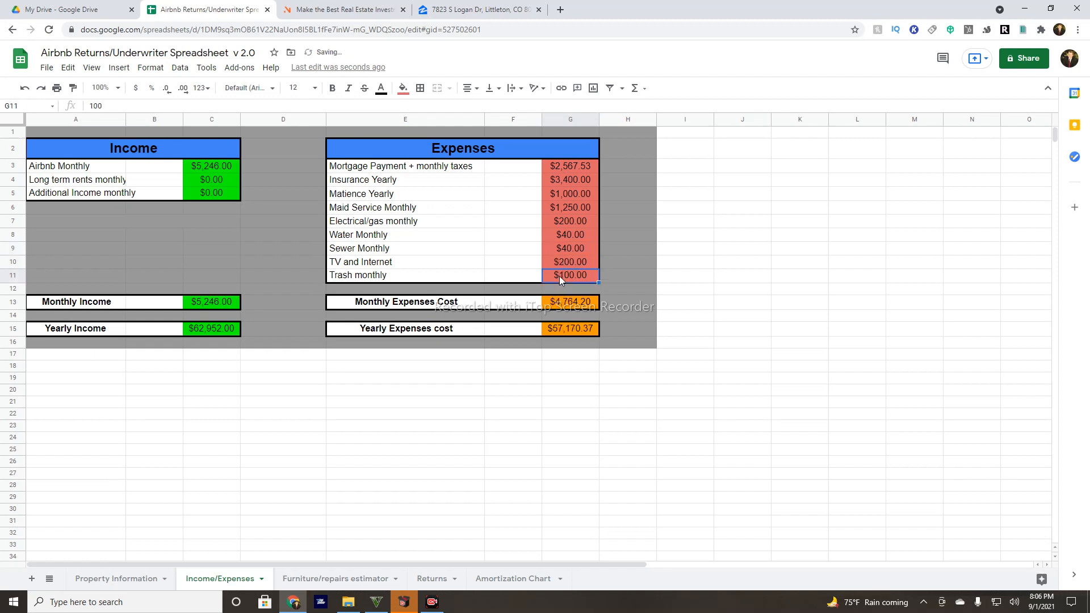
{"action": "double_click", "coordinate": [559, 276]}
{"action": "type", "text": "20"}
{"action": "left_click", "coordinate": [558, 247]}
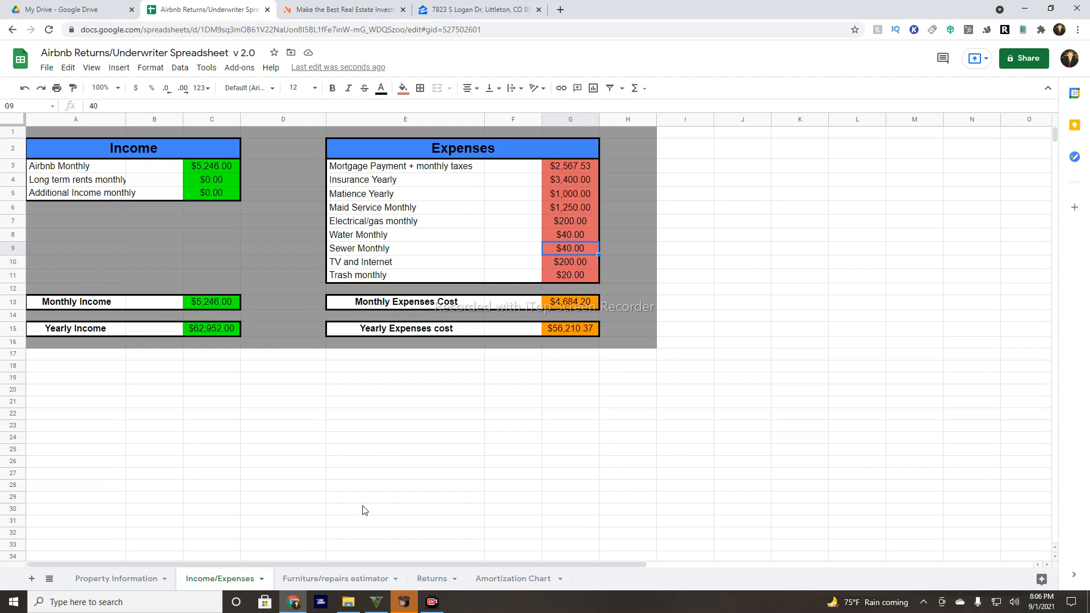
{"action": "left_click", "coordinate": [357, 578]}
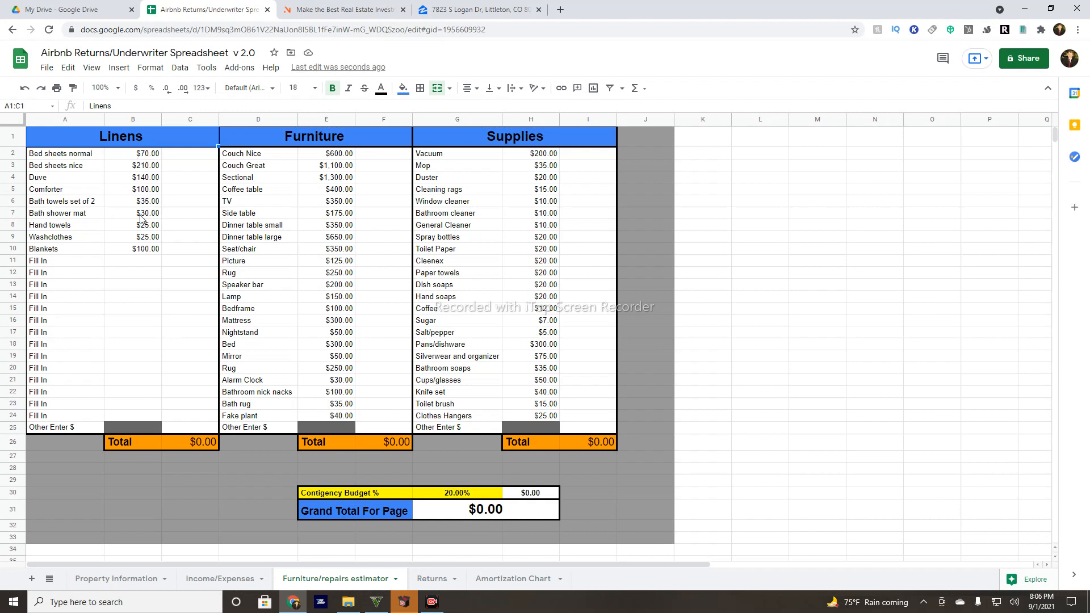
Add a Lamps item under Linens priced at $50 with quantity 5.
{"action": "left_click", "coordinate": [59, 274]}
{"action": "double_click", "coordinate": [59, 276]}
{"action": "triple_click", "coordinate": [56, 261]}
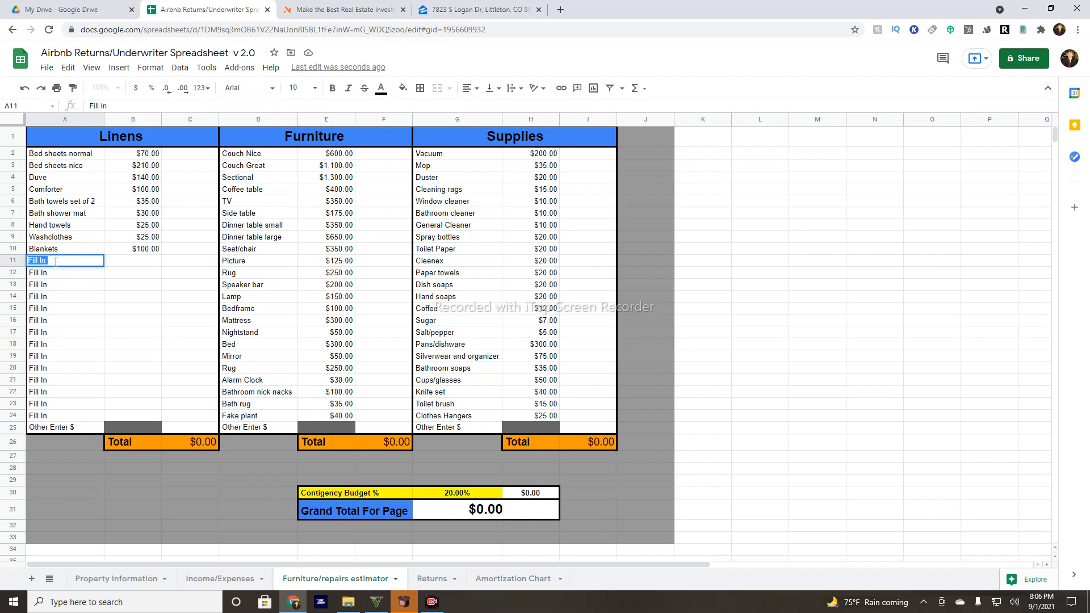
{"action": "type", "text": "Lampos"}
{"action": "double_click", "coordinate": [143, 262]}
{"action": "type", "text": "50"}
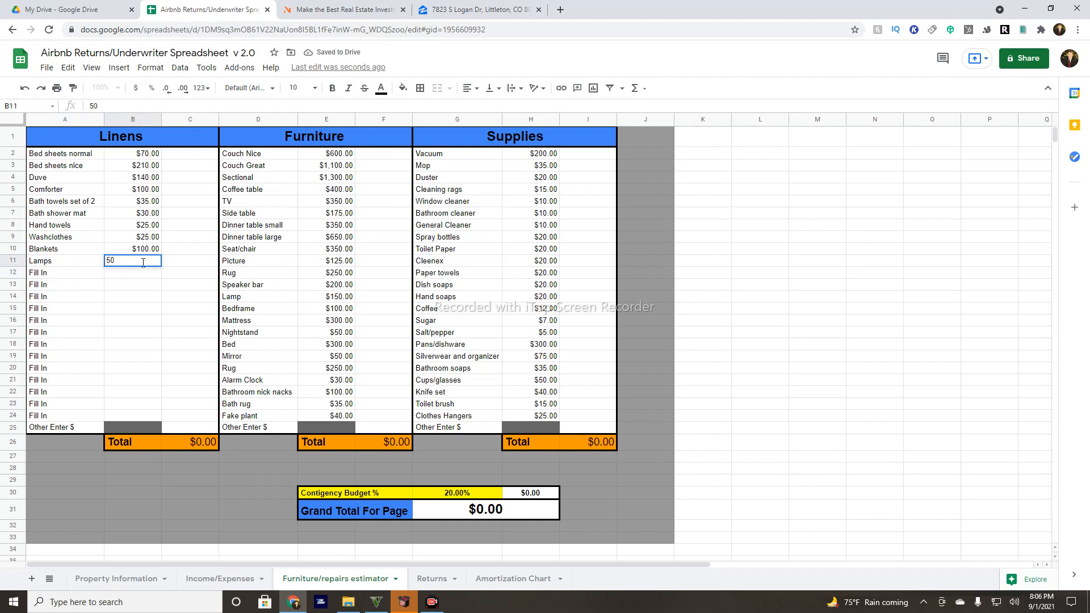
{"action": "key", "text": "Return"}
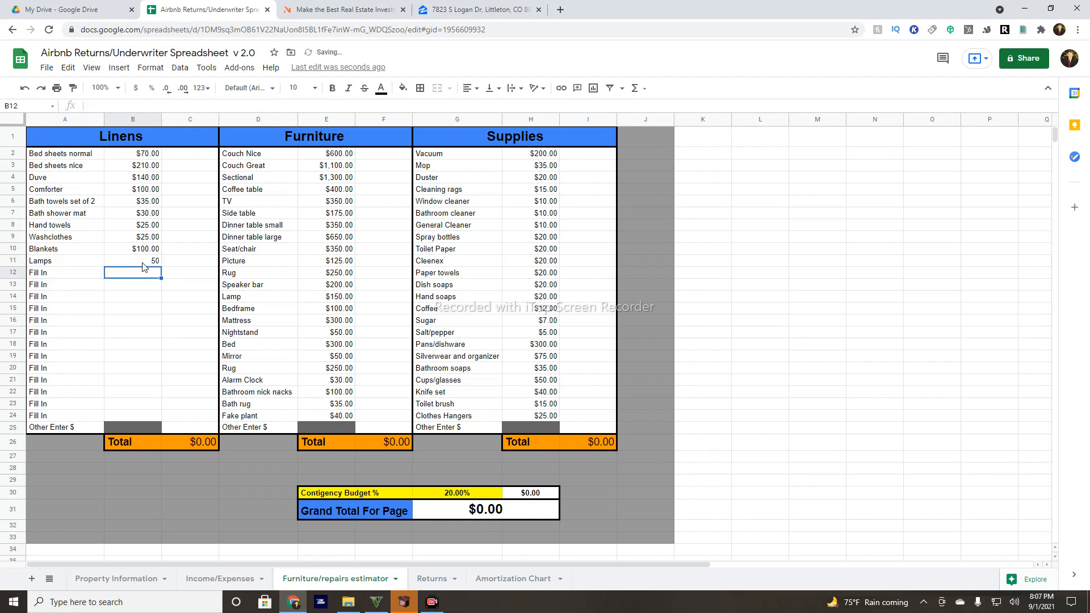
{"action": "double_click", "coordinate": [177, 263]}
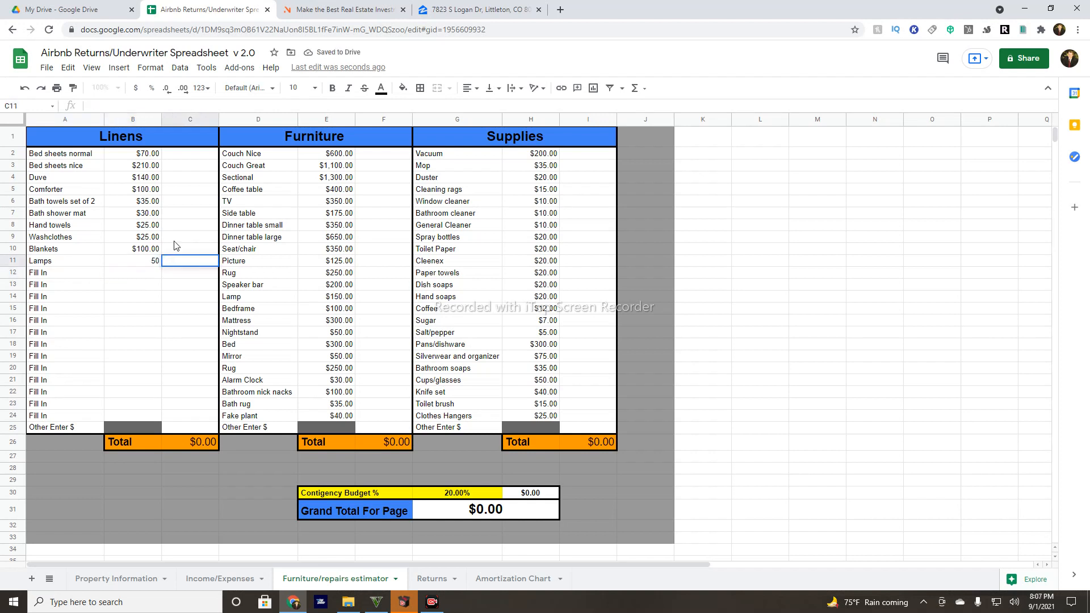
{"action": "type", "text": "5"}
{"action": "left_click", "coordinate": [190, 229]}
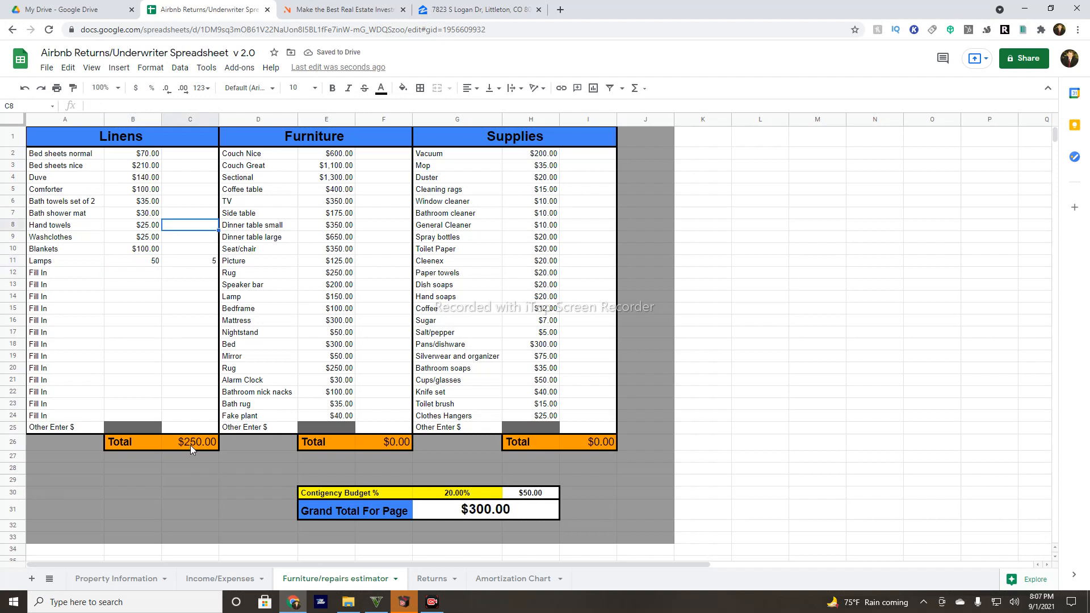
Lower the contingency budget from 20% to 10% and check the $275.00 grand total.
{"action": "left_click", "coordinate": [472, 495]}
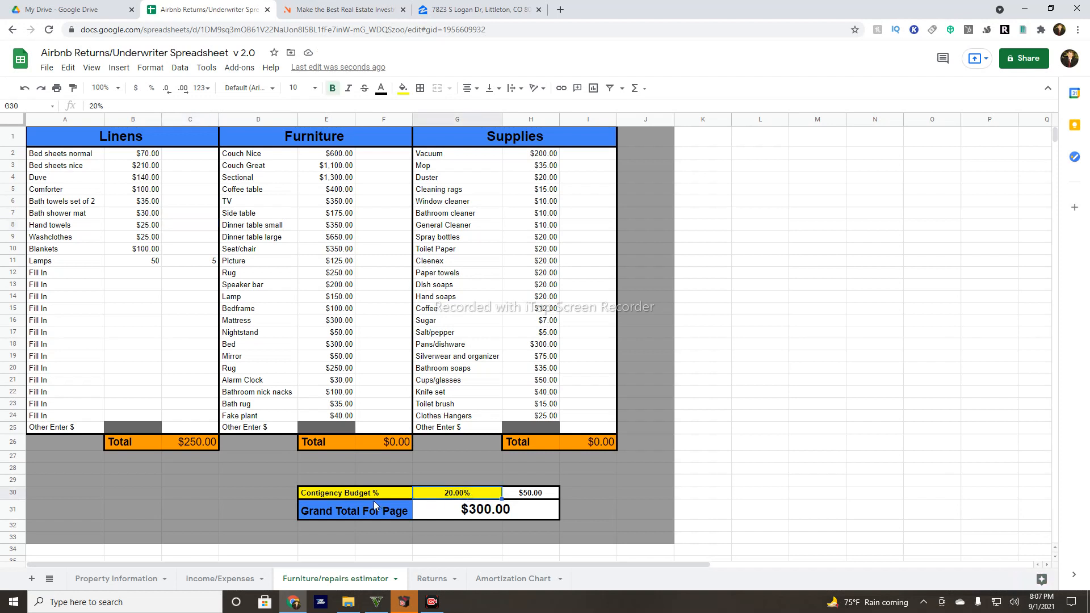
{"action": "double_click", "coordinate": [455, 492]}
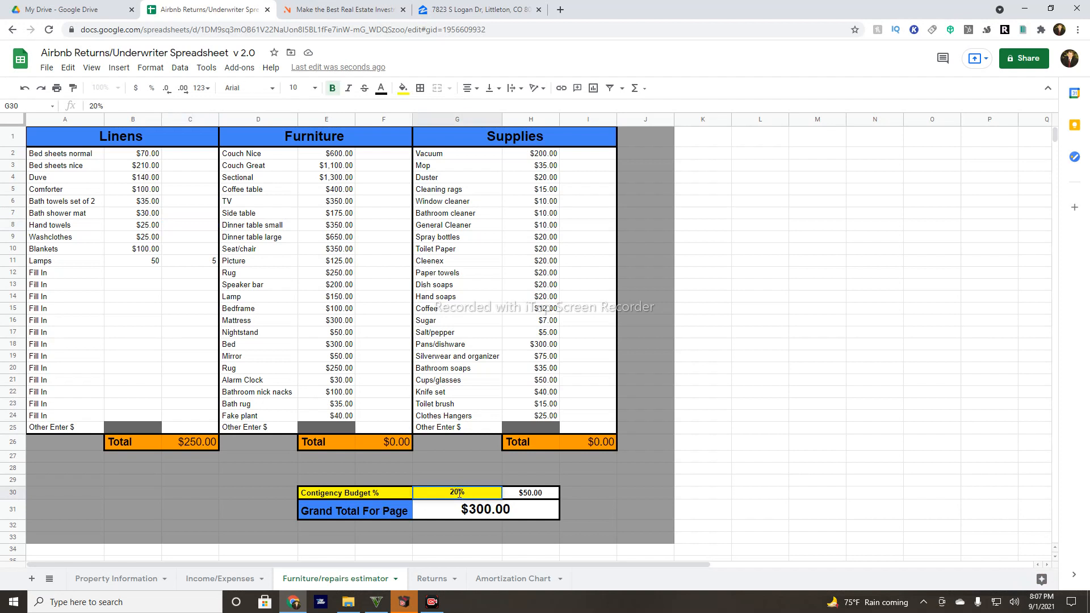
{"action": "key", "text": "BackSpace"}
{"action": "type", "text": "1"}
{"action": "left_click", "coordinate": [459, 469]}
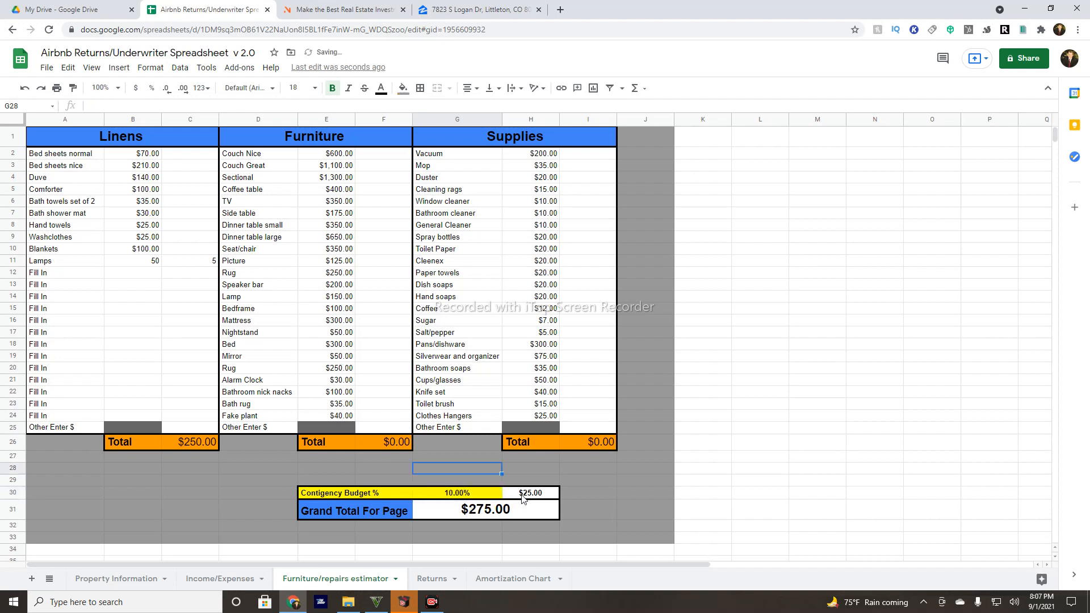
{"action": "left_click", "coordinate": [468, 518]}
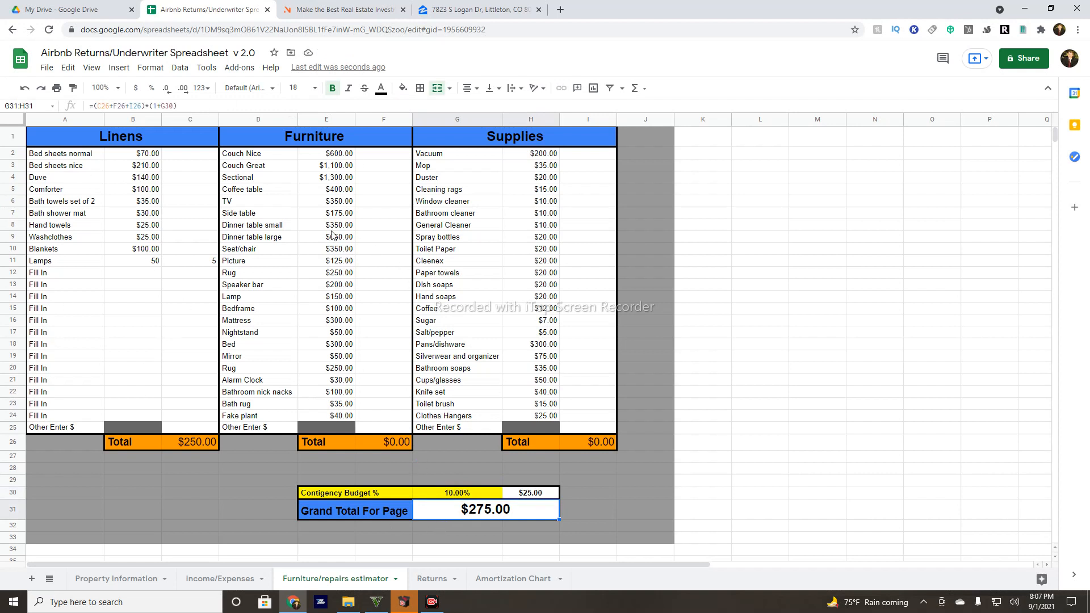
{"action": "left_click", "coordinate": [46, 68]}
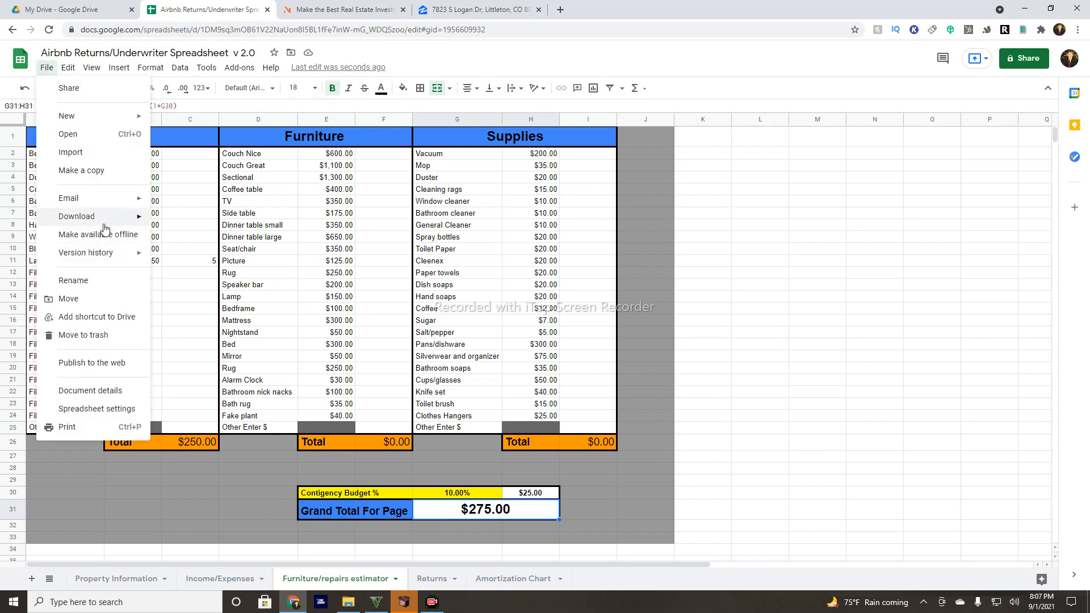
{"action": "mouse_move", "coordinate": [103, 218]}
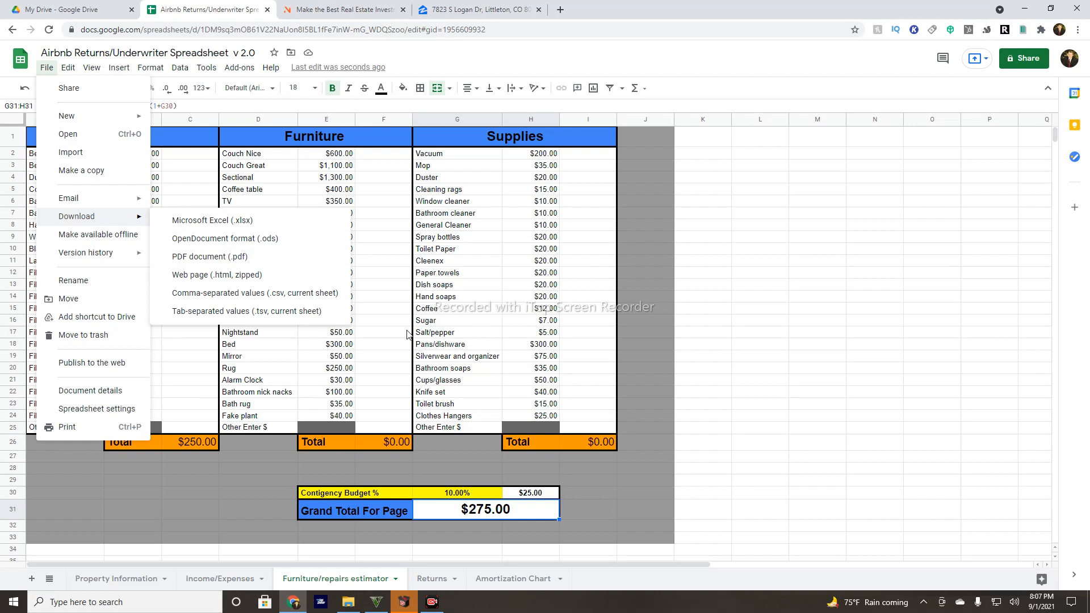
{"action": "left_click", "coordinate": [894, 419]}
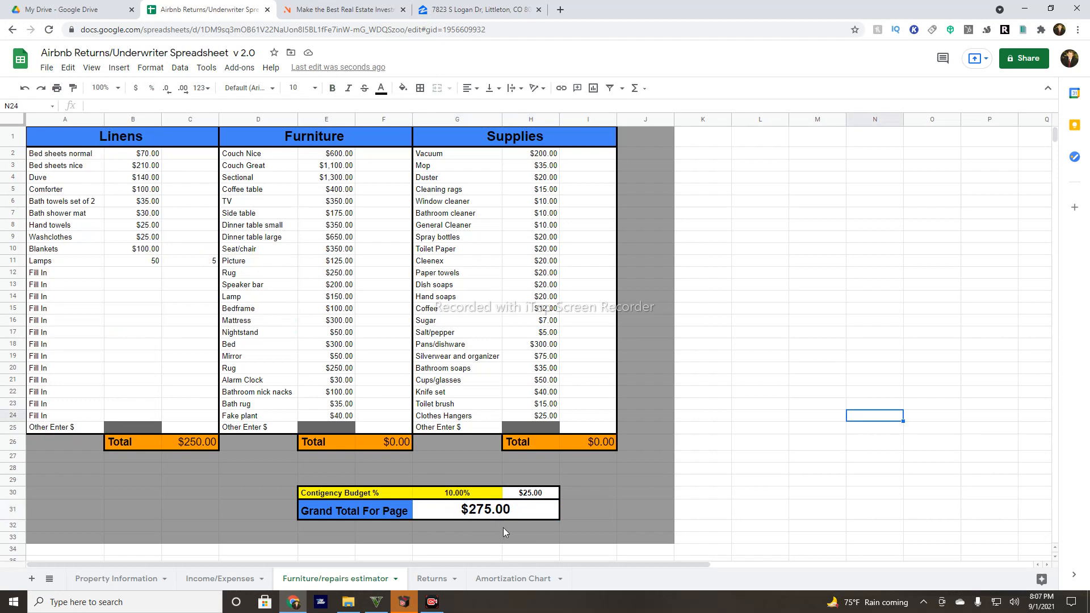
Open the Returns sheet and review the out-of-pocket total and monthly income formulas.
{"action": "left_click", "coordinate": [431, 579]}
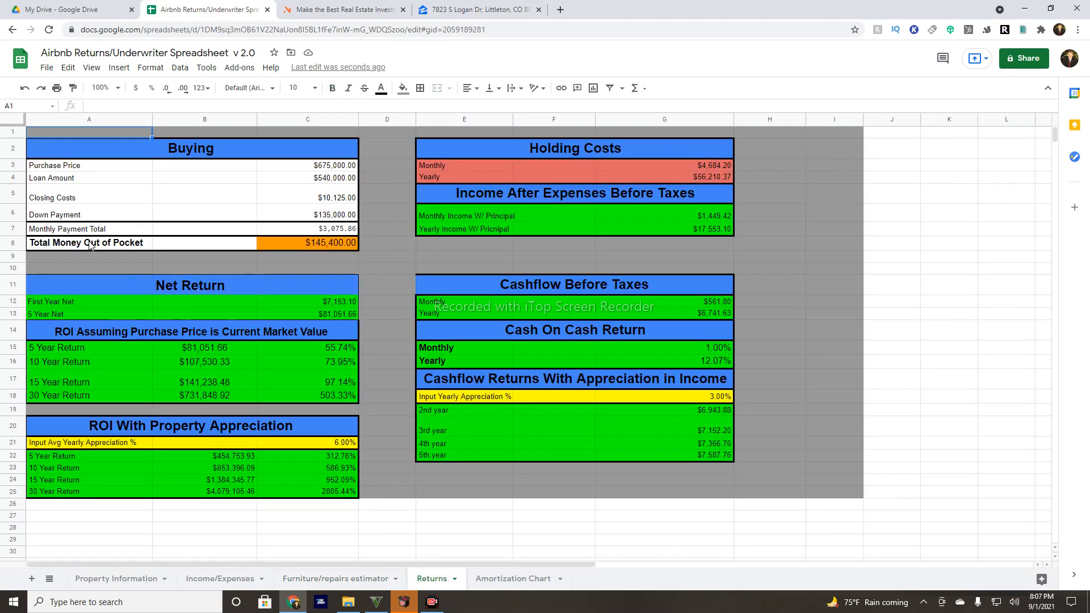
{"action": "left_click", "coordinate": [317, 245]}
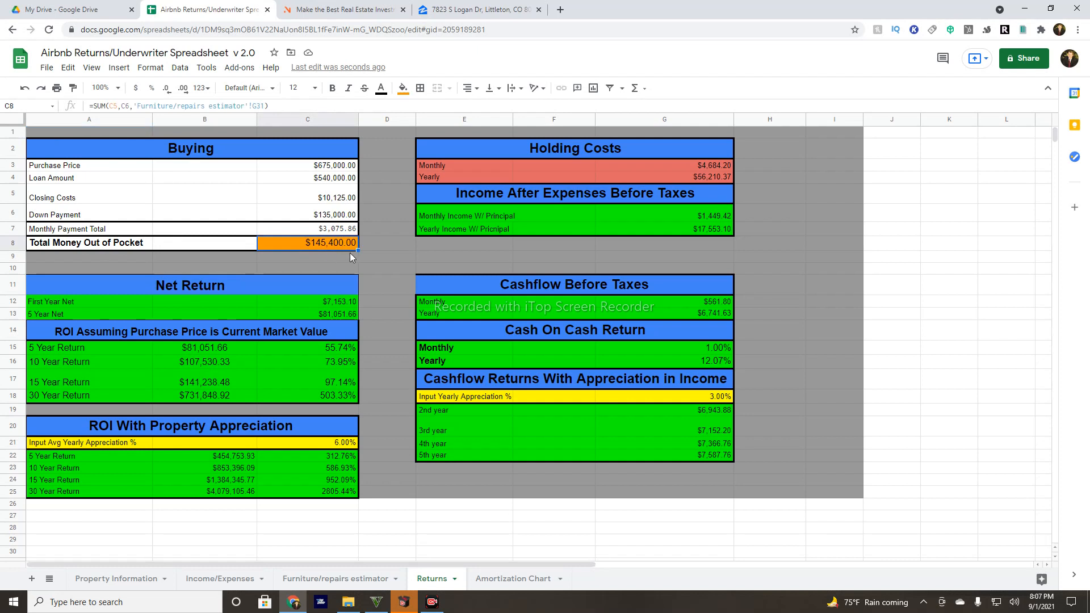
{"action": "left_click", "coordinate": [364, 269]}
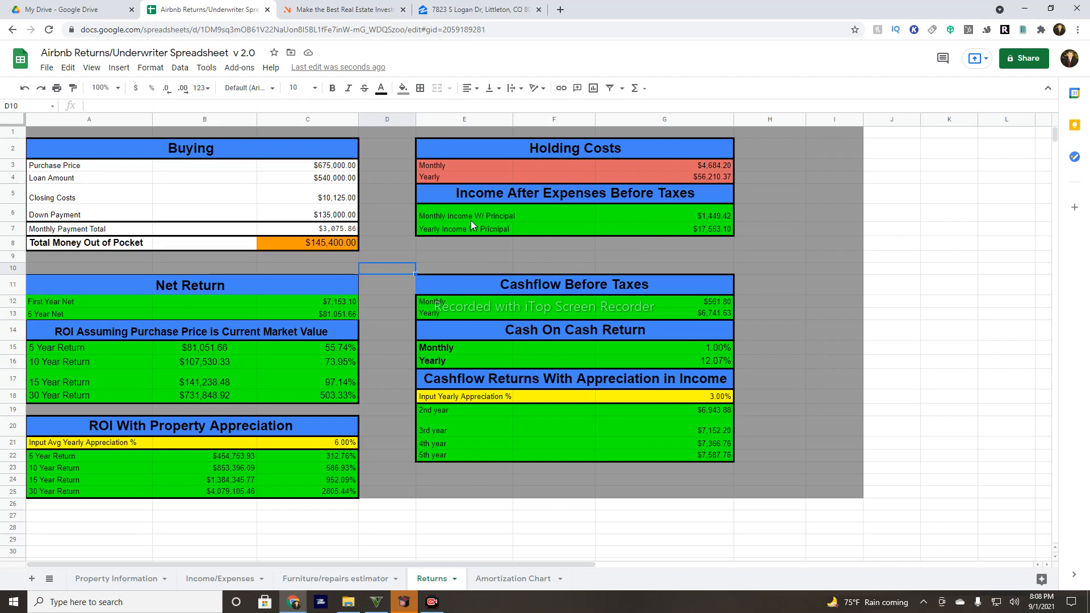
{"action": "left_click", "coordinate": [707, 217]}
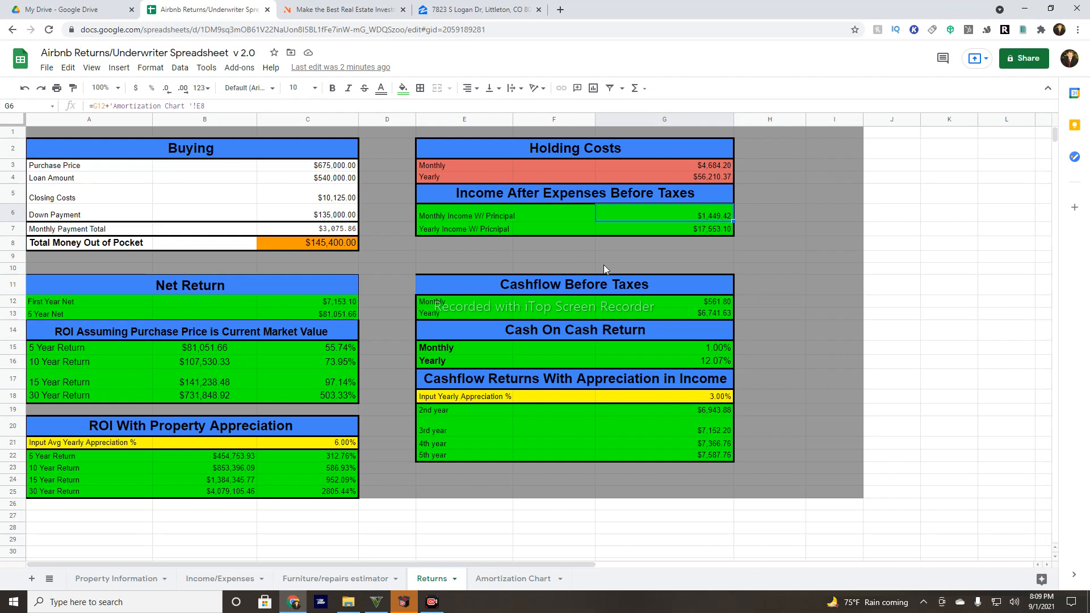
Review the yearly income and First Year Net formulas, then highlight Zillow's $665,000 price.
{"action": "left_click", "coordinate": [685, 230]}
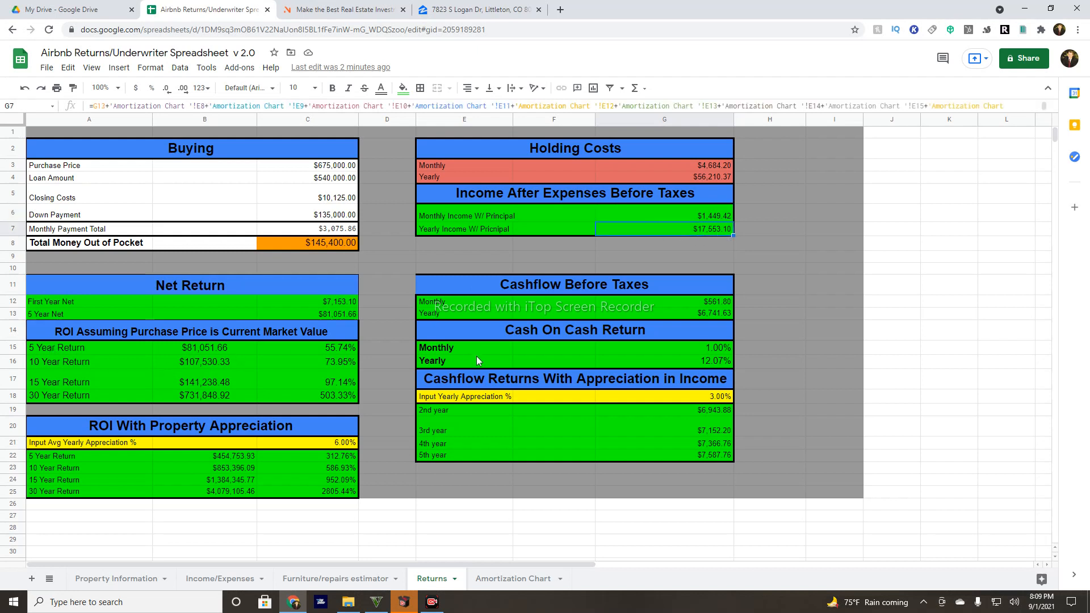
{"action": "left_click", "coordinate": [123, 310]}
{"action": "left_click", "coordinate": [309, 302]}
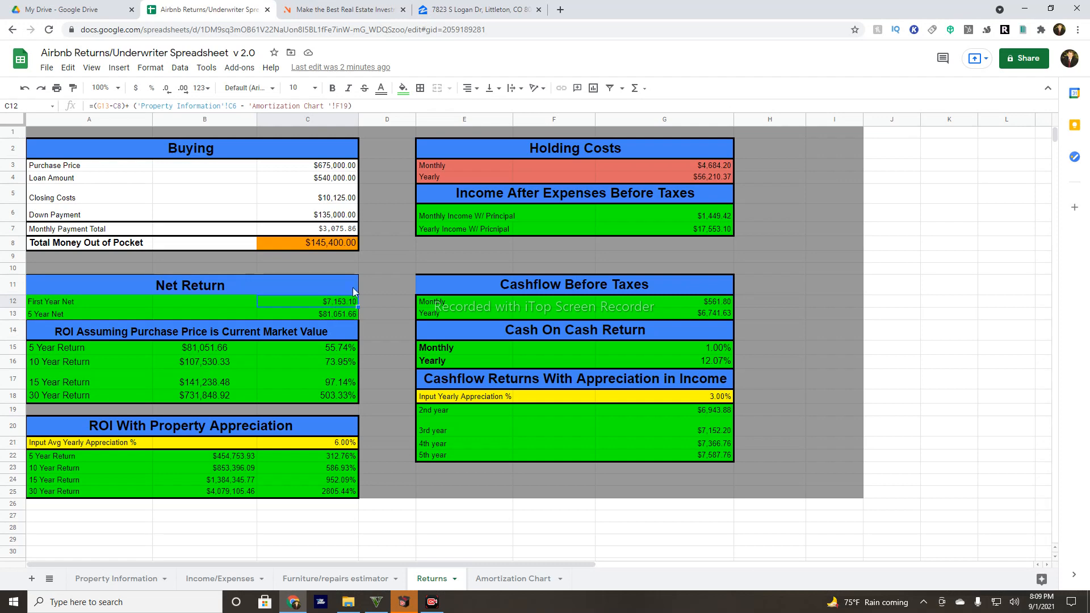
{"action": "left_click", "coordinate": [471, 9]}
{"action": "left_click_drag", "start_coordinate": [702, 106], "coordinate": [640, 110]}
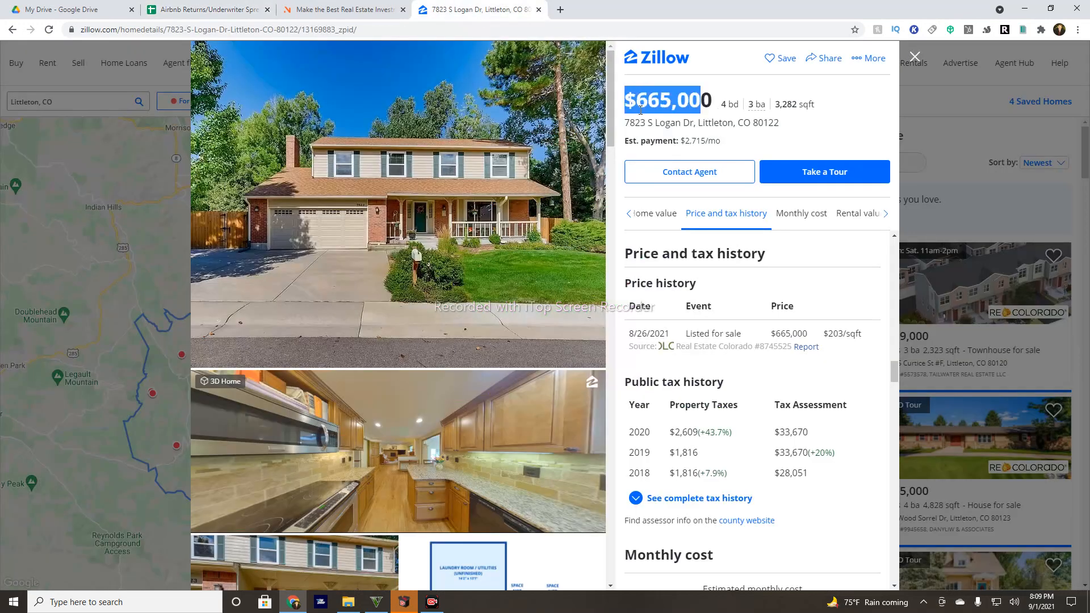
{"action": "left_click", "coordinate": [640, 116]}
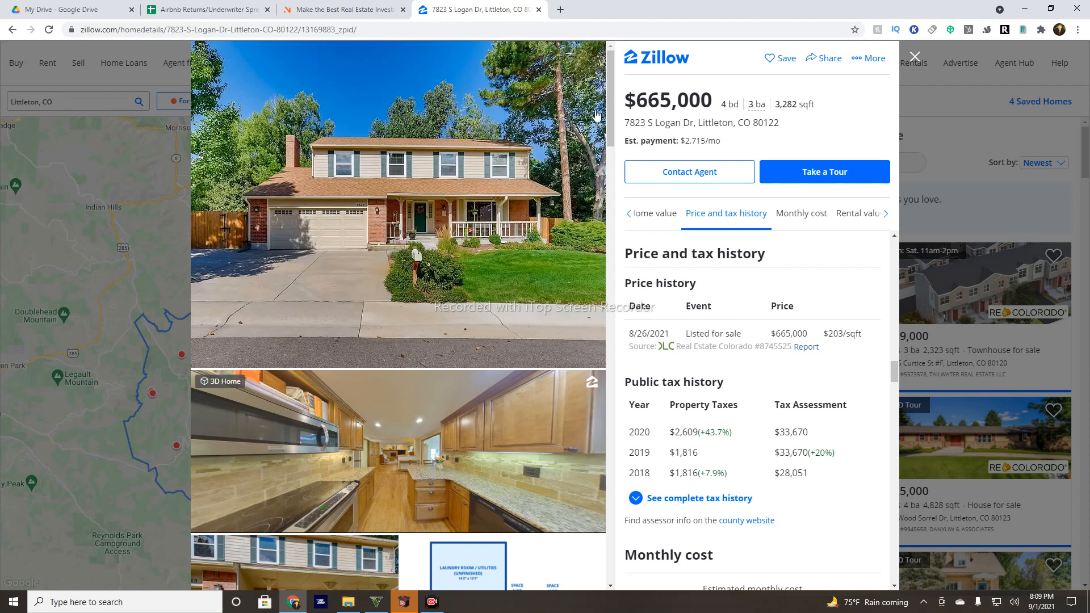
Highlight AirDNA's 67% occupancy rate, then go back to the Returns sheet.
{"action": "left_click", "coordinate": [377, 5]}
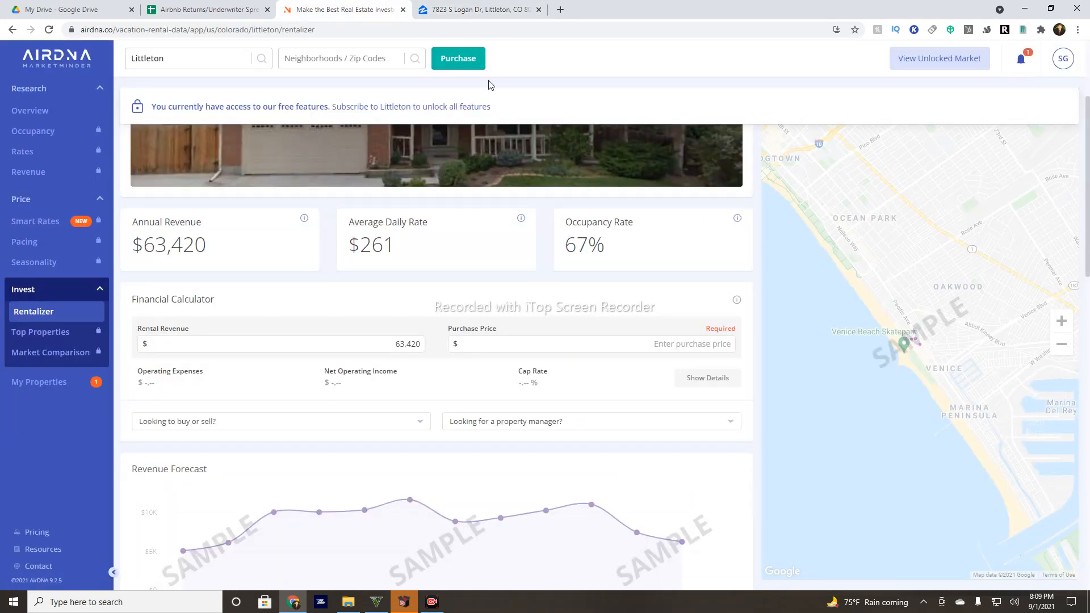
{"action": "mouse_move", "coordinate": [576, 245]}
{"action": "left_mouse_down"}
{"action": "mouse_move", "coordinate": [568, 248]}
{"action": "mouse_move", "coordinate": [591, 248]}
{"action": "mouse_move", "coordinate": [567, 248]}
{"action": "left_mouse_up"}
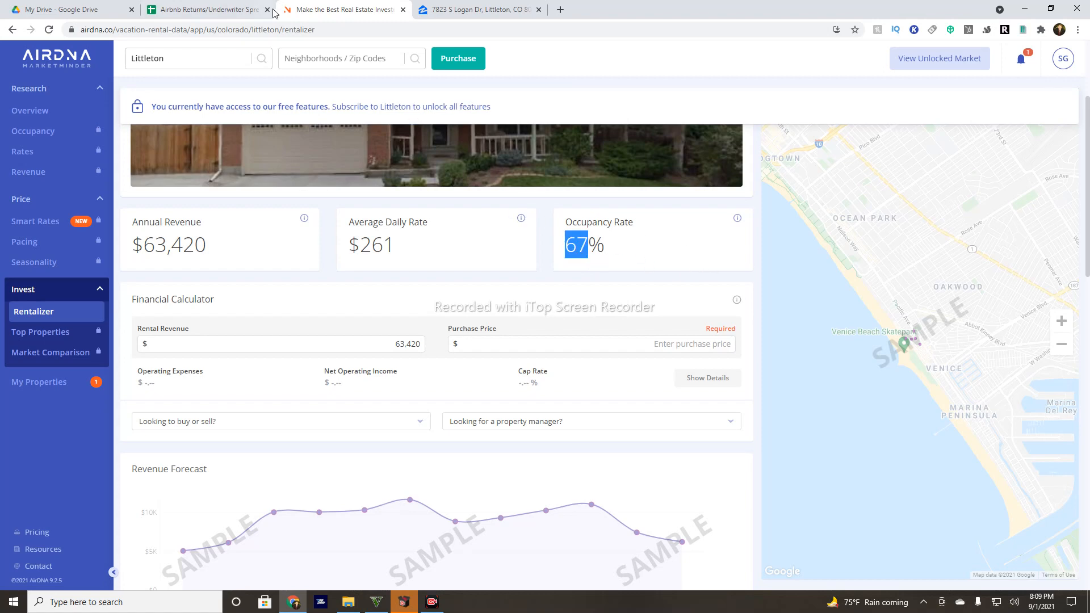
{"action": "left_click", "coordinate": [232, 7]}
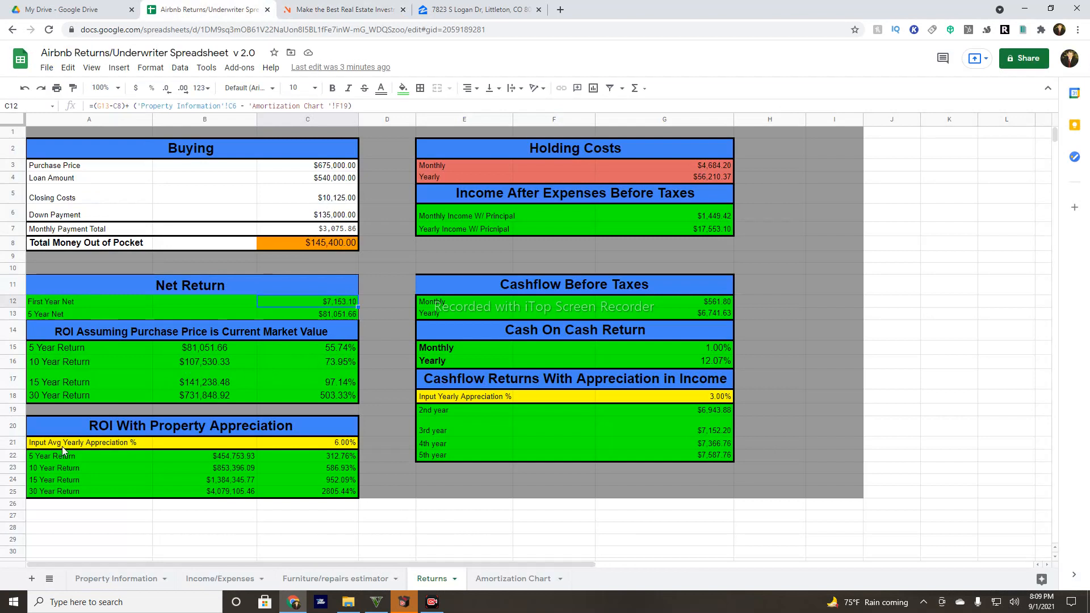
Change yearly appreciation in C21 from 6% to 10% and review the 30-year return formulas.
{"action": "double_click", "coordinate": [337, 442]}
{"action": "left_click", "coordinate": [352, 442]}
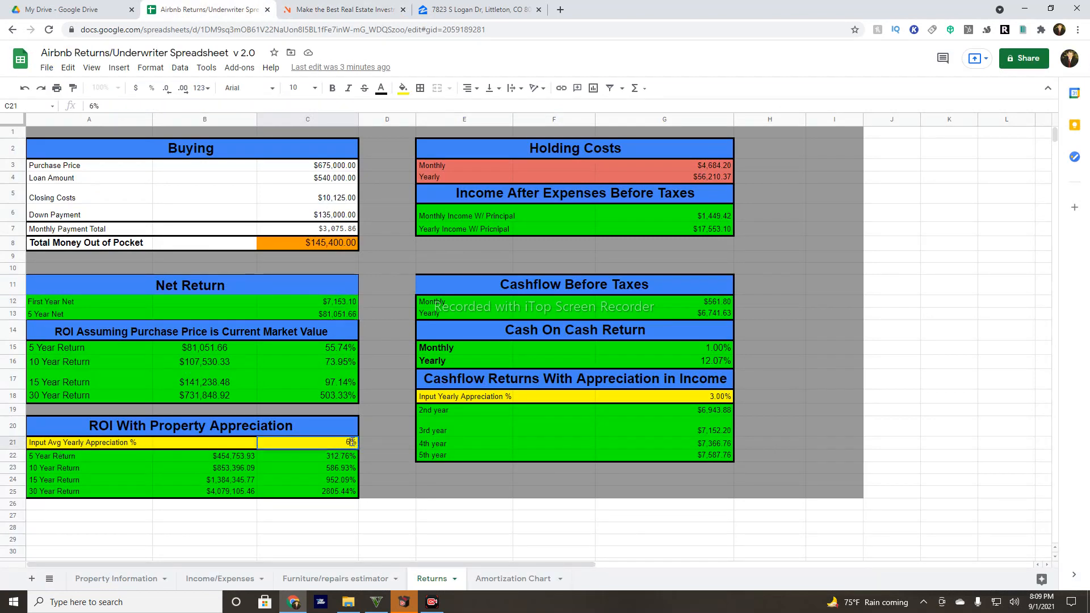
{"action": "key", "text": "BackSpace"}
{"action": "type", "text": "10"}
{"action": "key", "text": "Return"}
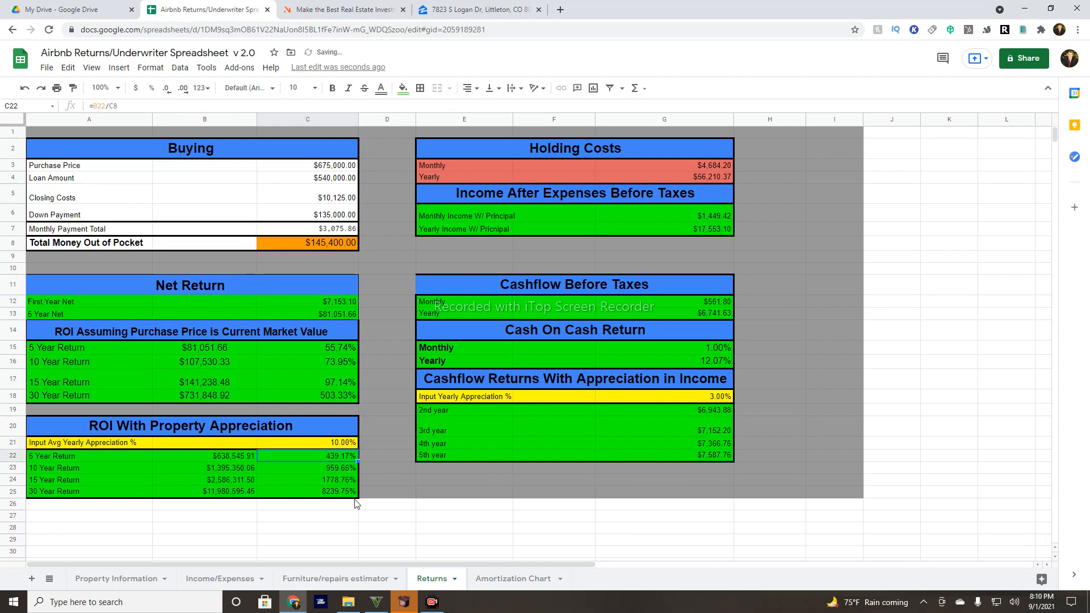
{"action": "left_click", "coordinate": [314, 494]}
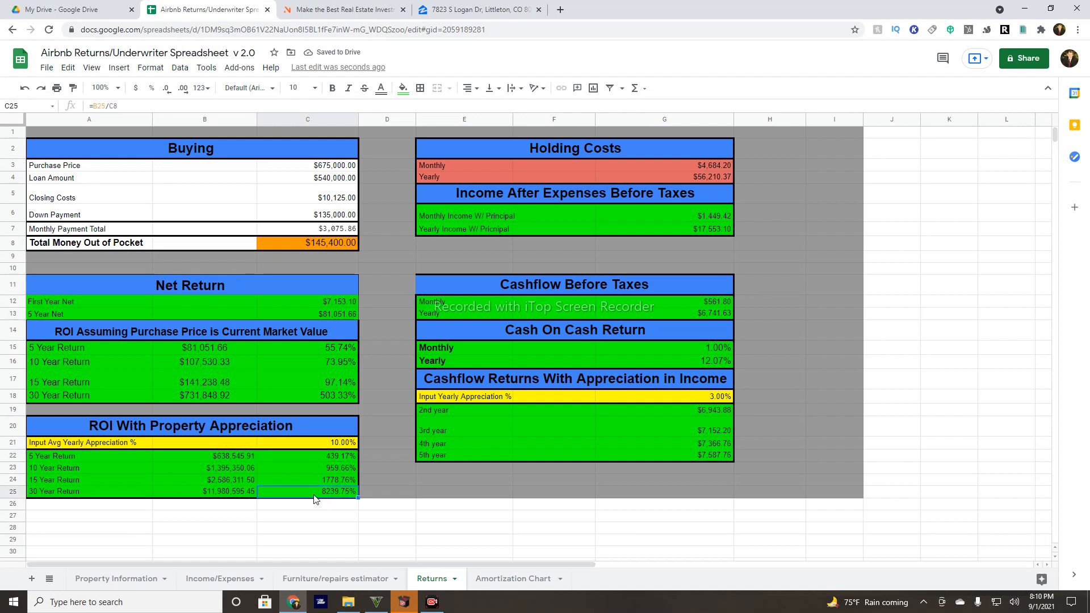
{"action": "left_click", "coordinate": [84, 494]}
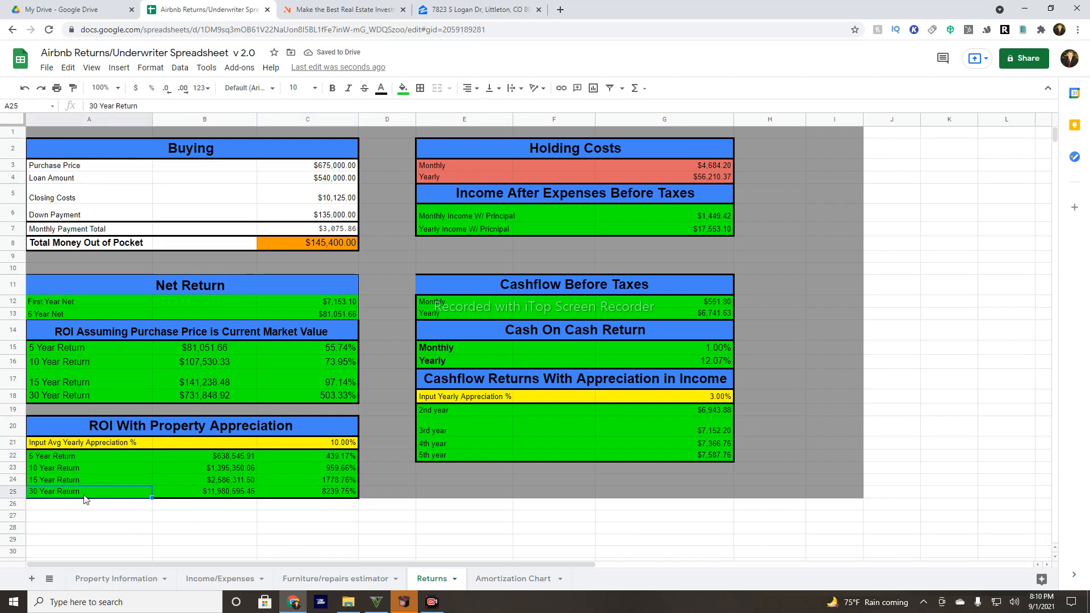
{"action": "left_click", "coordinate": [243, 494]}
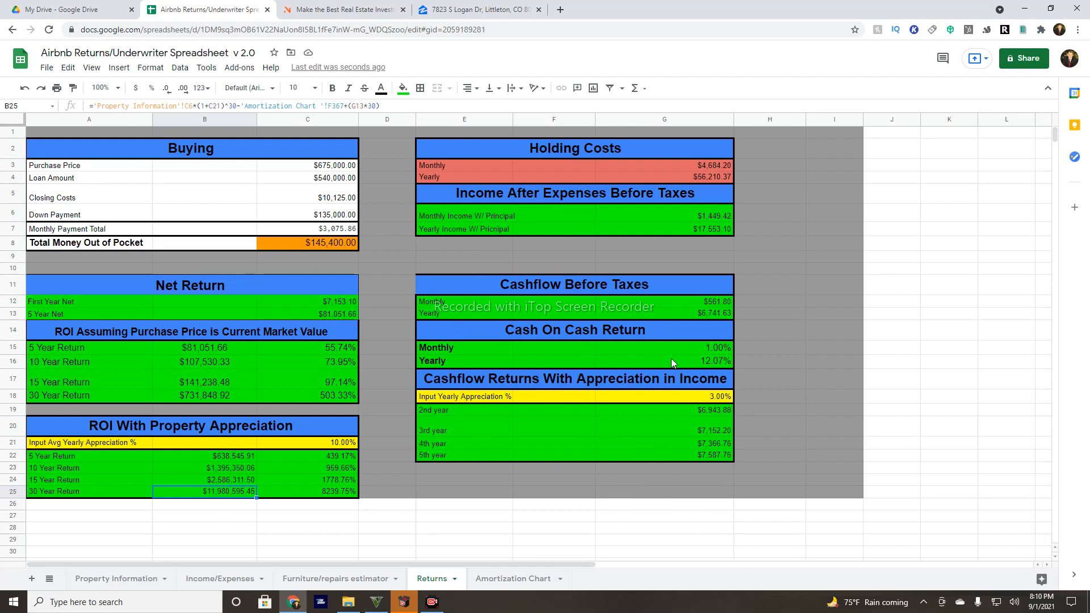
Check the monthly cash flow formula in G12, then switch to the Zillow listing.
{"action": "left_click", "coordinate": [724, 307]}
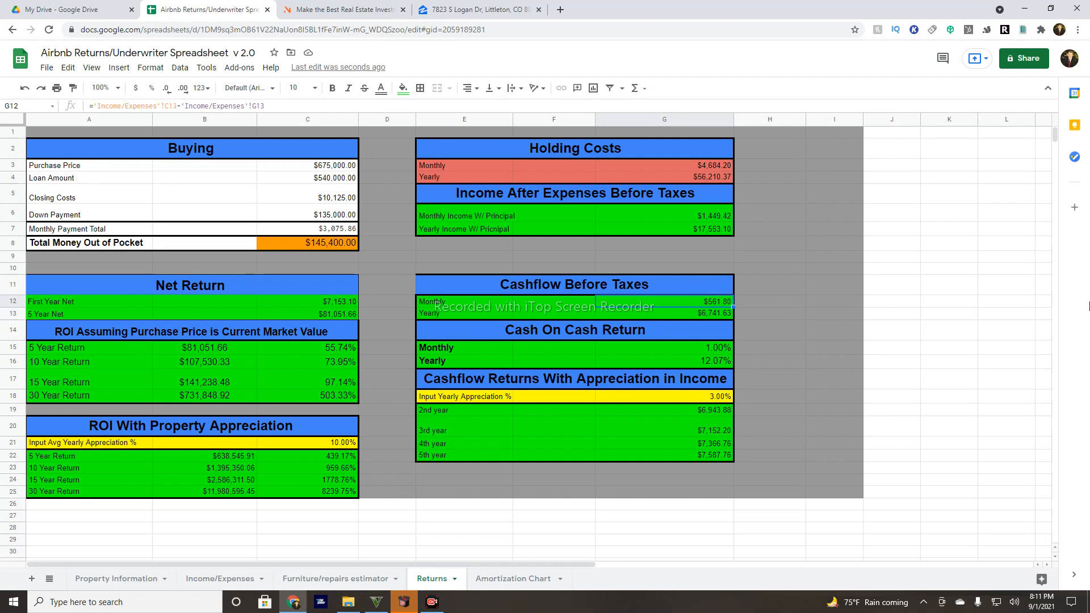
{"action": "left_click", "coordinate": [477, 9]}
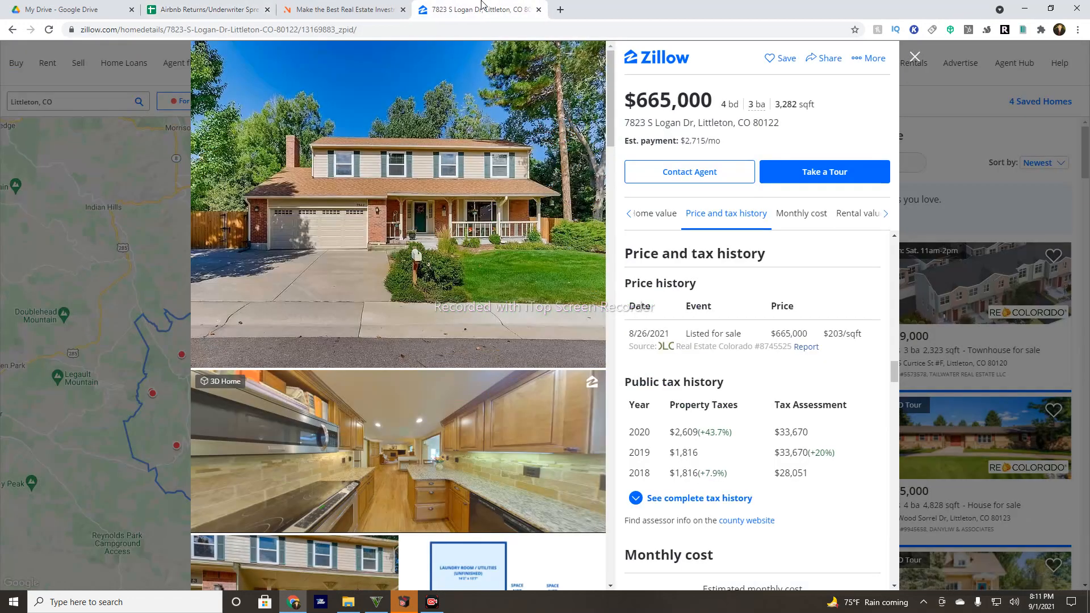
Switch back to the Airbnb Returns/Underwriter Spreadsheet showing the Returns sheet.
{"action": "left_click", "coordinate": [229, 6]}
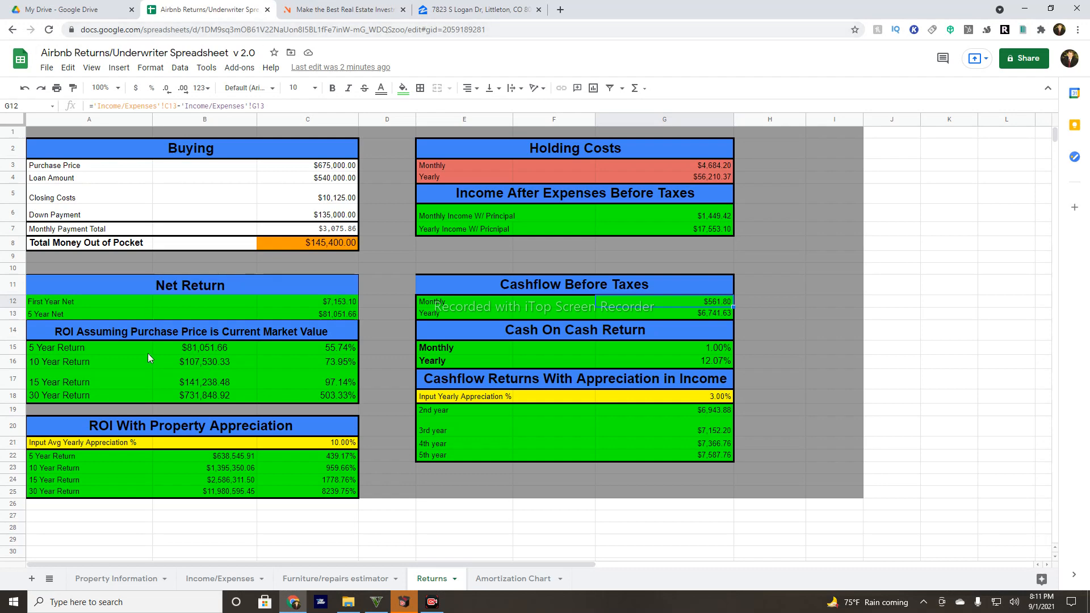
Return to the Property Information sheet showing the $675,000 price, 3.25% APR, and $2,609 taxes.
{"action": "left_click", "coordinate": [97, 580]}
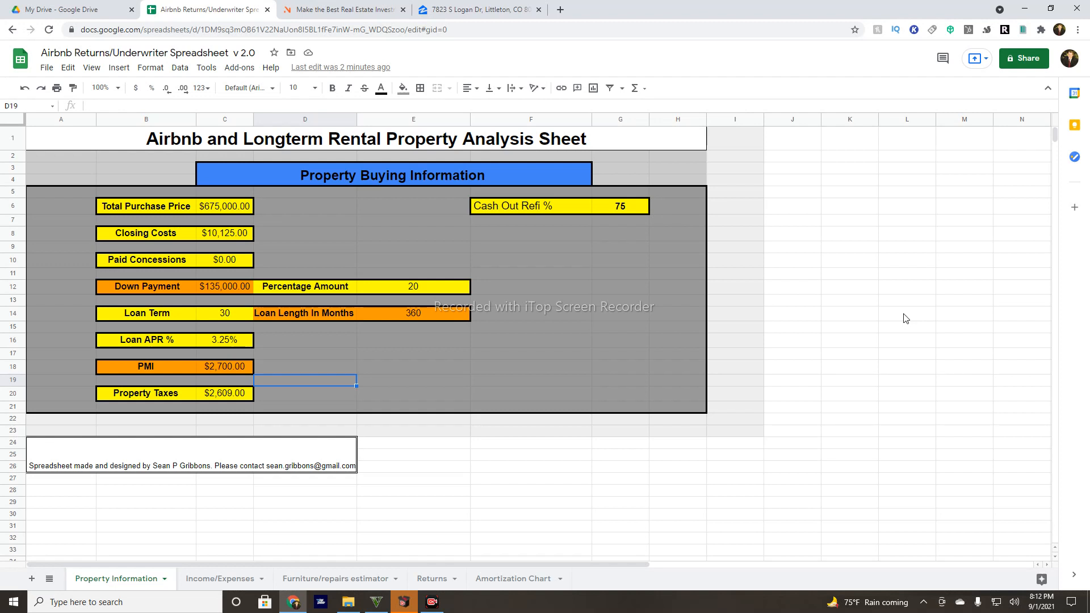
Check AirDNA's Rentalizer estimate at the top, then return to the $665,000 Littleton Zillow listing.
{"action": "left_click", "coordinate": [363, 9]}
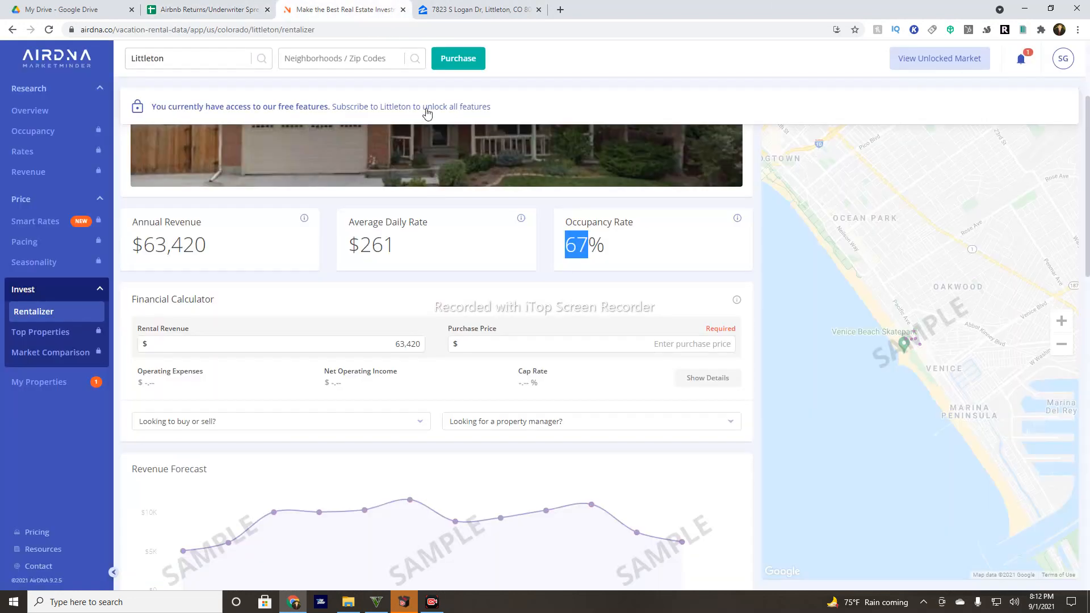
{"action": "scroll", "coordinate": [488, 451], "scroll_direction": "up", "scroll_amount": 3}
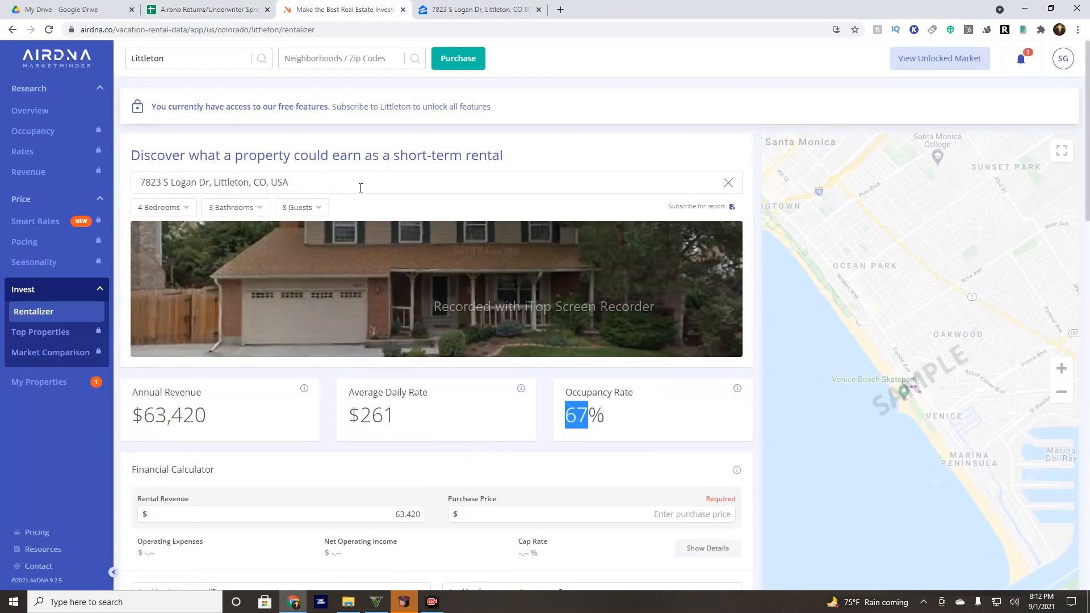
{"action": "left_click", "coordinate": [462, 11]}
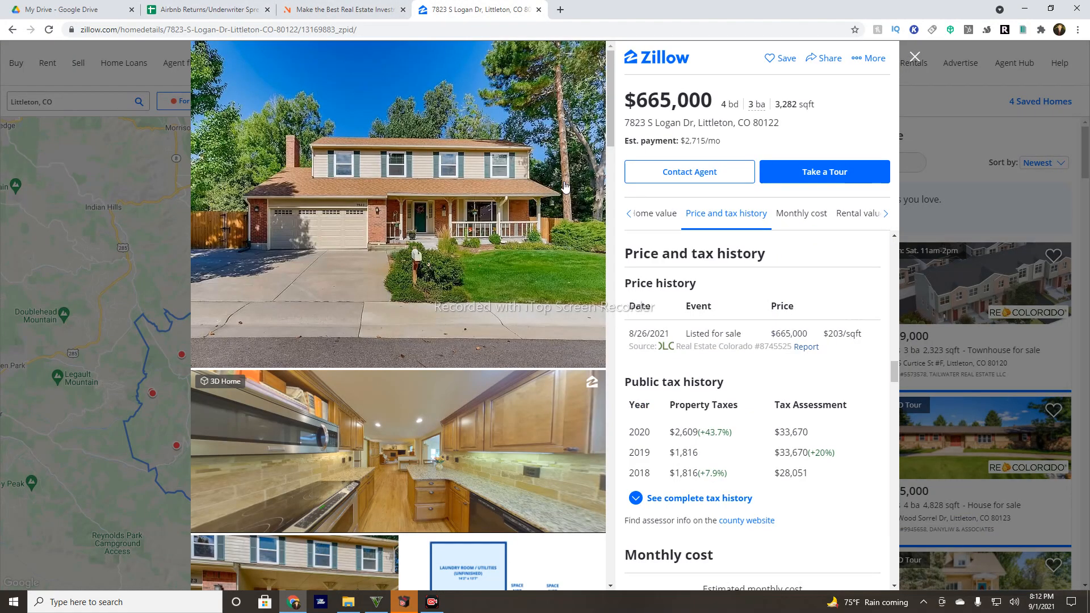